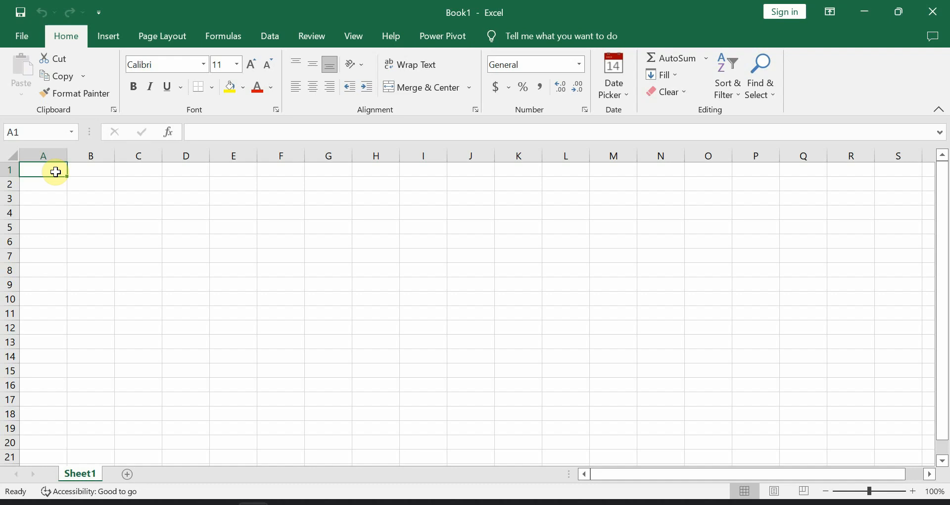
- Select cell G10, then switch to the PowerPoint slide on entering data
{"action": "left_click", "coordinate": [320, 297]}
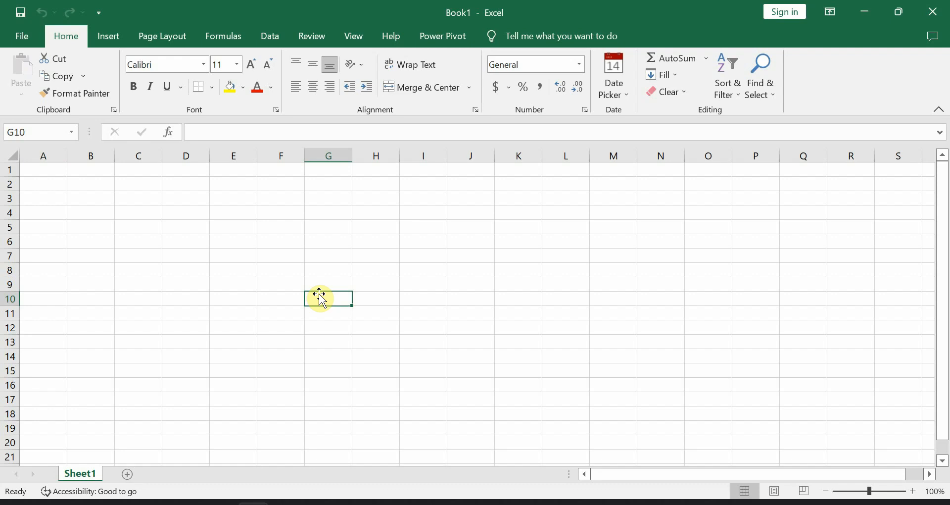
{"action": "left_click", "coordinate": [221, 503]}
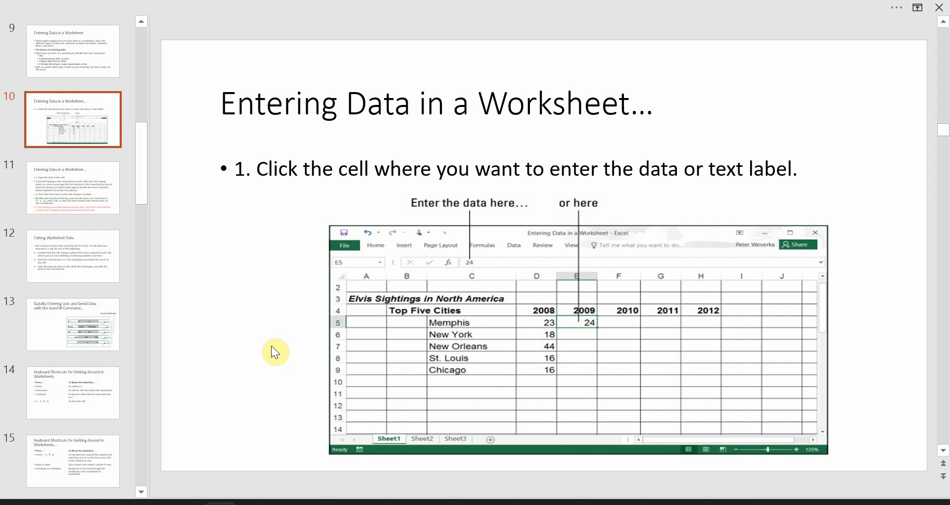
- Advance to slide 11 on typing and confirming data, then return to Excel
{"action": "key", "text": "Page_Down"}
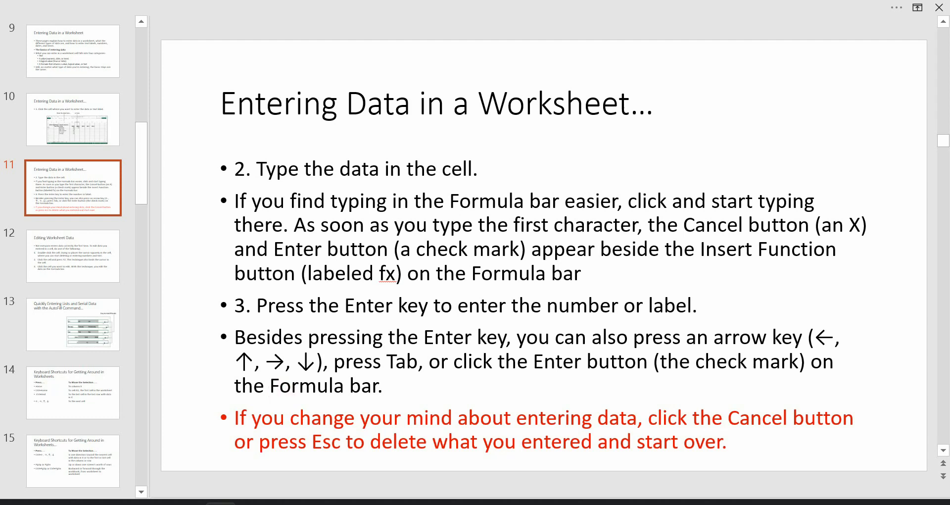
{"action": "left_click", "coordinate": [254, 503]}
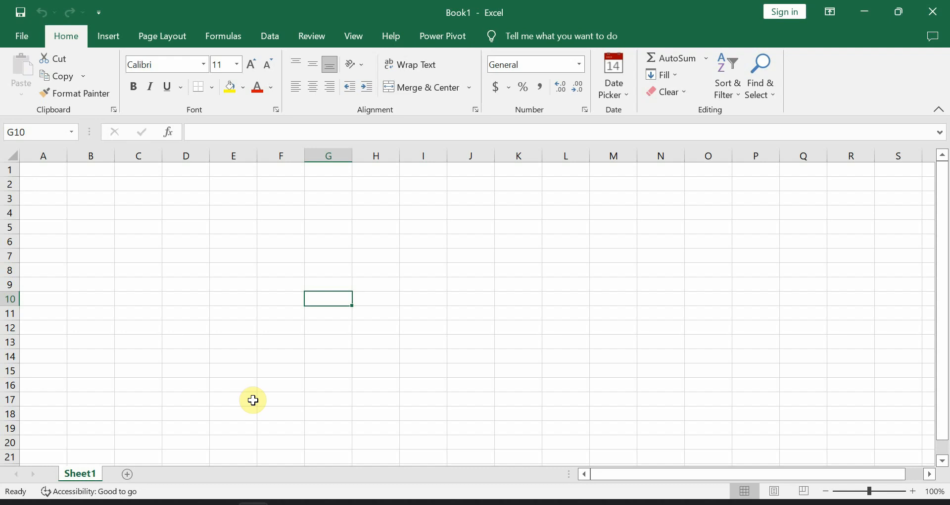
- Type 'A SENTENCE' into G10, fixing the typos, then select G12
{"action": "type", "text": "A SETENT"}
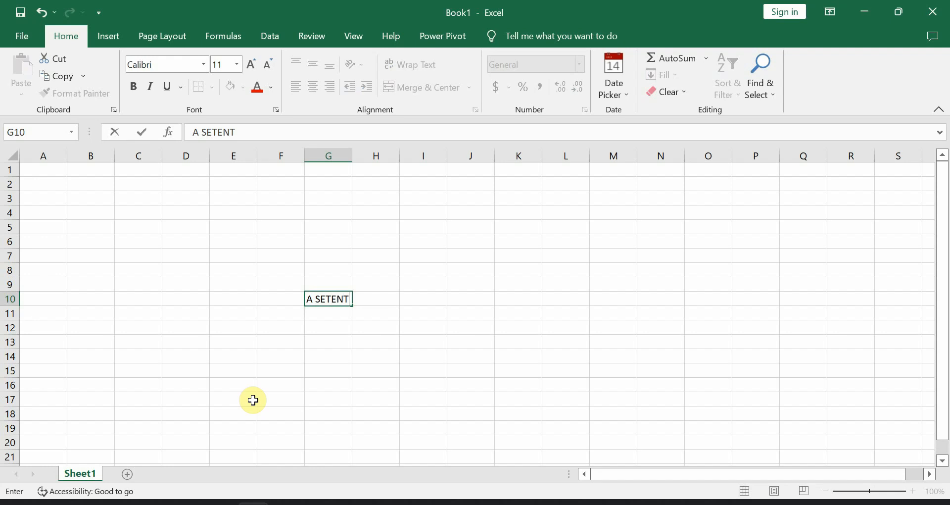
{"action": "key", "text": "BackSpace"}
{"action": "key", "text": "BackSpace"}
{"action": "key", "text": "BackSpace"}
{"action": "key", "text": "BackSpace"}
{"action": "type", "text": "NTCE"}
{"action": "key", "text": "BackSpace"}
{"action": "key", "text": "BackSpace"}
{"action": "type", "text": "ENCE"}
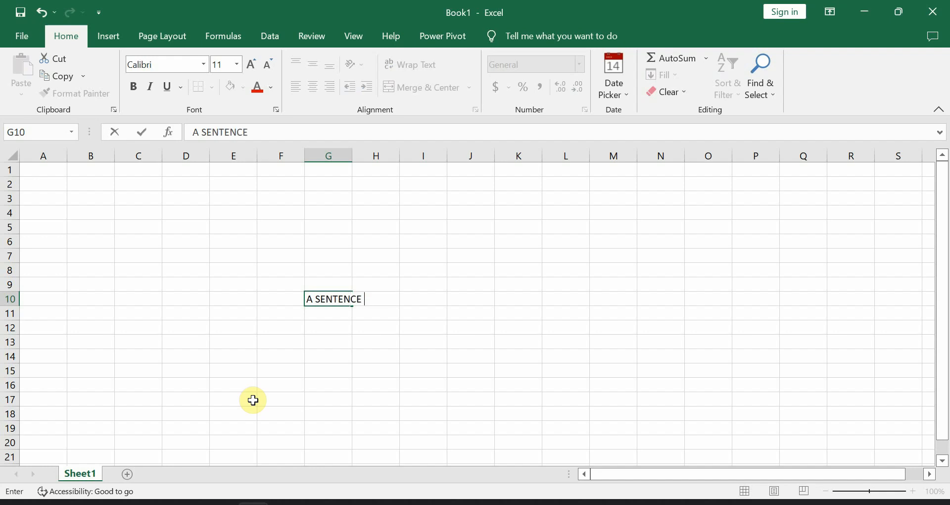
{"action": "key", "text": "Tab"}
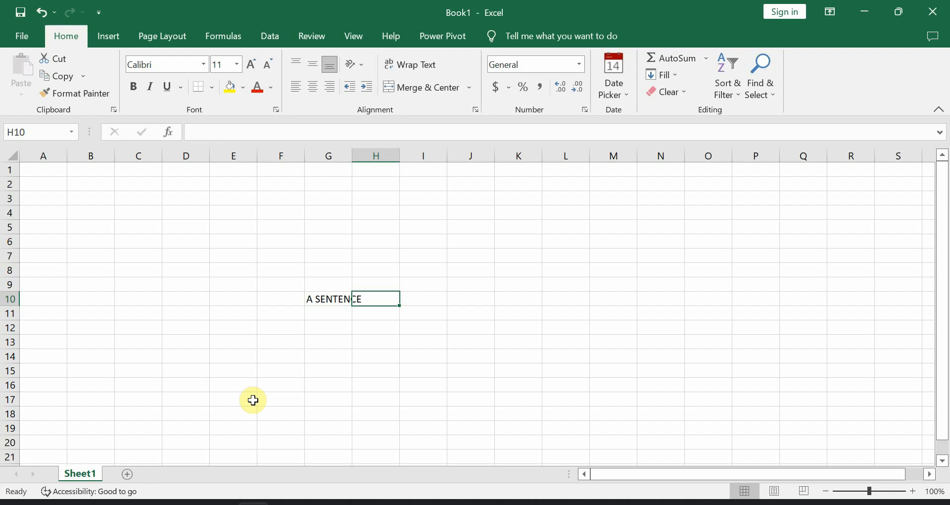
{"action": "left_click", "coordinate": [320, 306]}
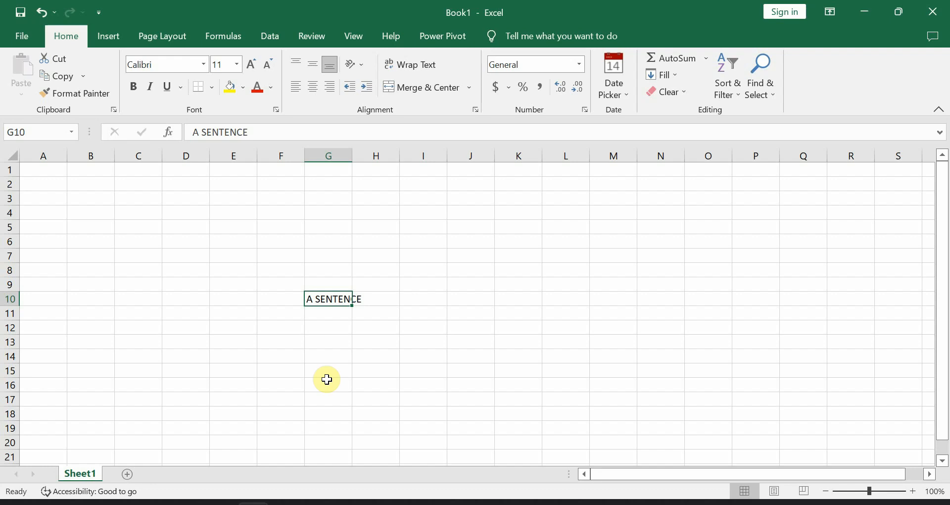
{"action": "left_click", "coordinate": [329, 330]}
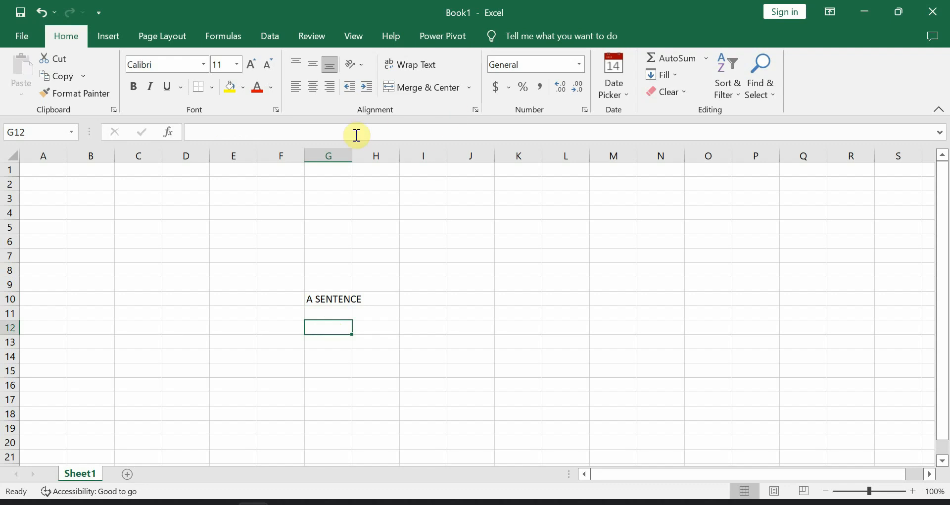
- Autofit column G to 'A SENTENCE' and enter 8 in G12
{"action": "double_click", "coordinate": [352, 156]}
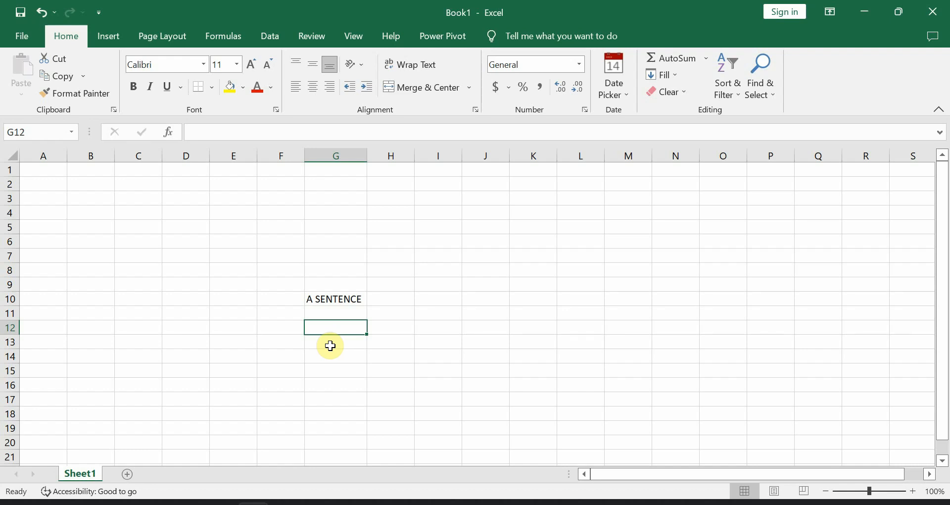
{"action": "type", "text": "8"}
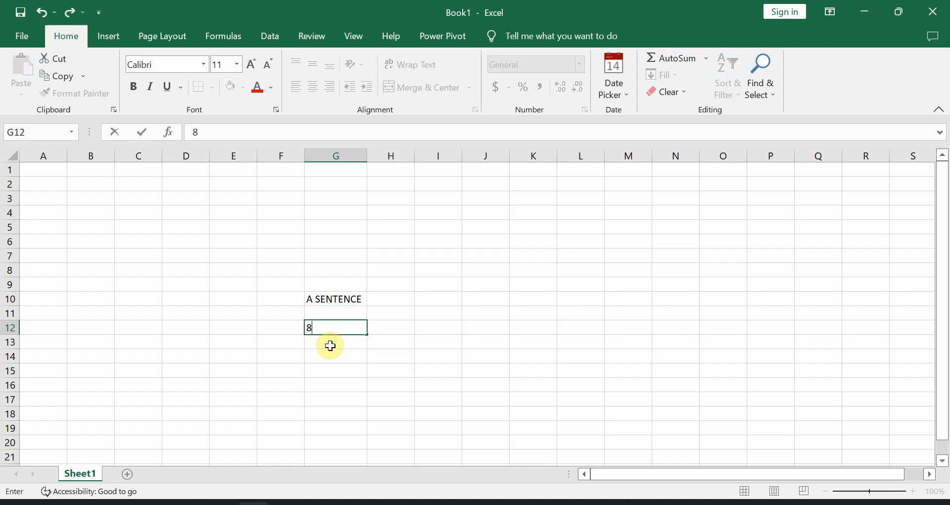
{"action": "key", "text": "Return"}
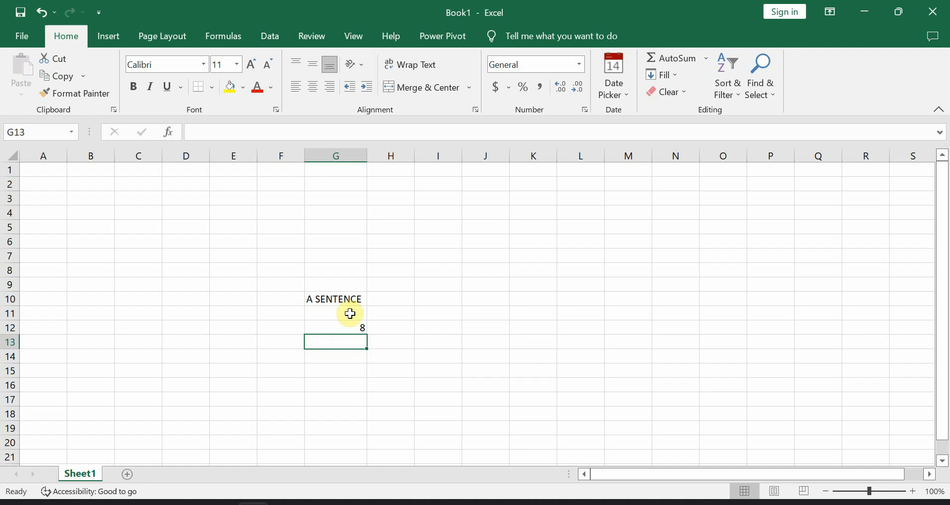
- Try center, then left, then right alignment on the 8 in G12
{"action": "left_click", "coordinate": [342, 327]}
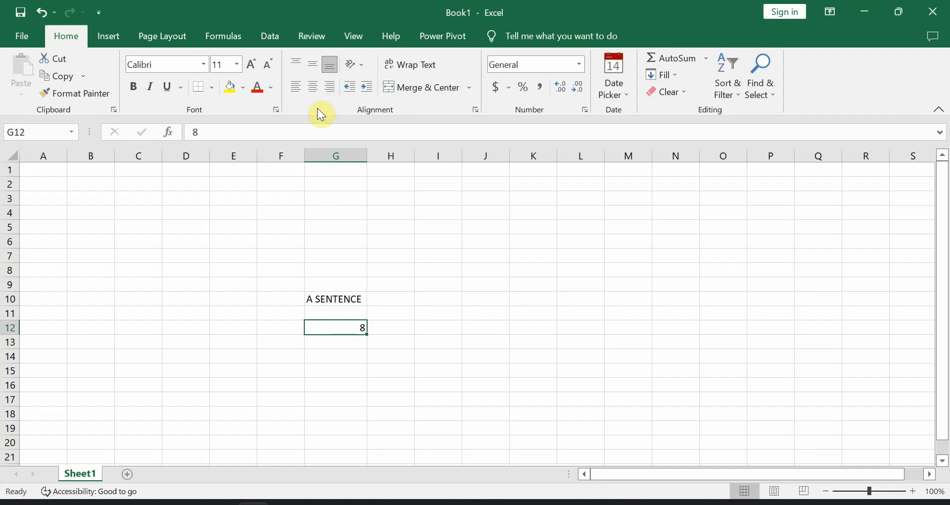
{"action": "left_click", "coordinate": [315, 91]}
{"action": "left_click", "coordinate": [298, 88]}
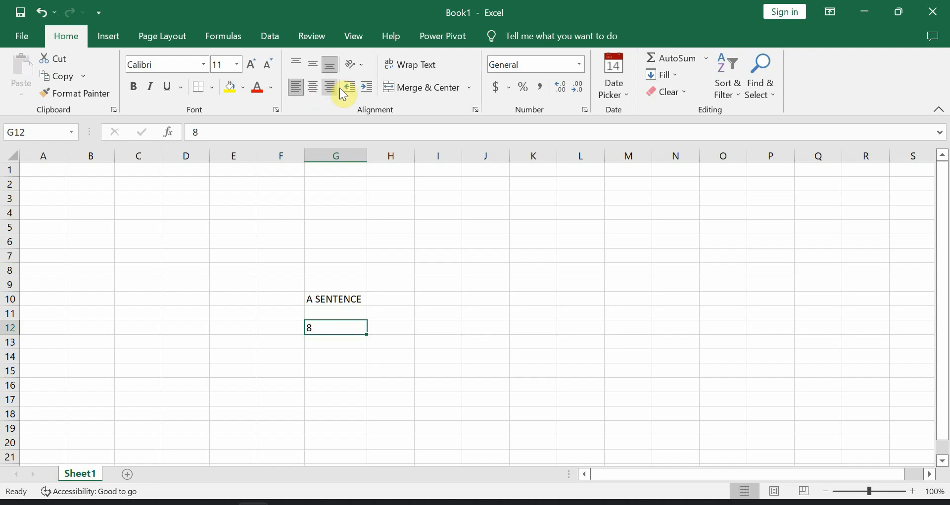
{"action": "left_click", "coordinate": [327, 93]}
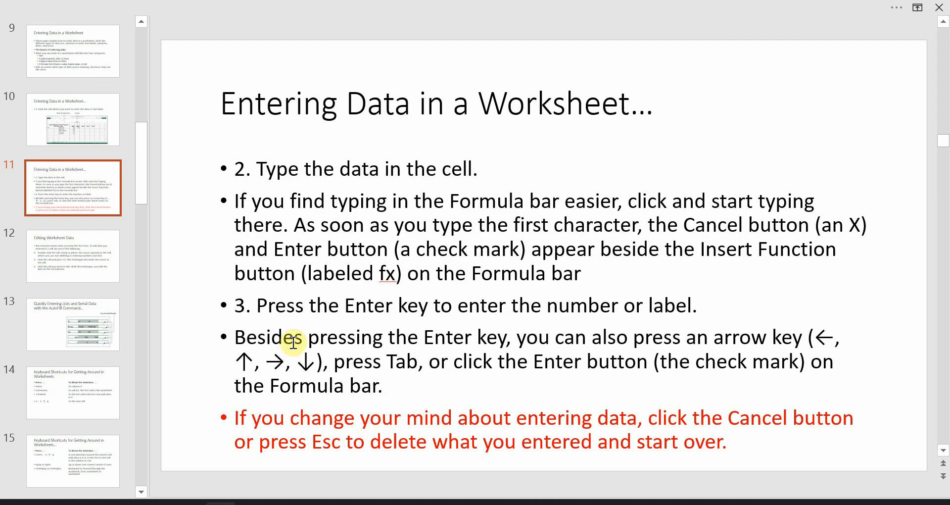
- Scroll back to slide 9 on cell data categories, then return to Excel
{"action": "scroll", "coordinate": [293, 343], "scroll_direction": "up", "scroll_amount": 3}
{"action": "scroll", "coordinate": [293, 342], "scroll_direction": "down", "scroll_amount": 1}
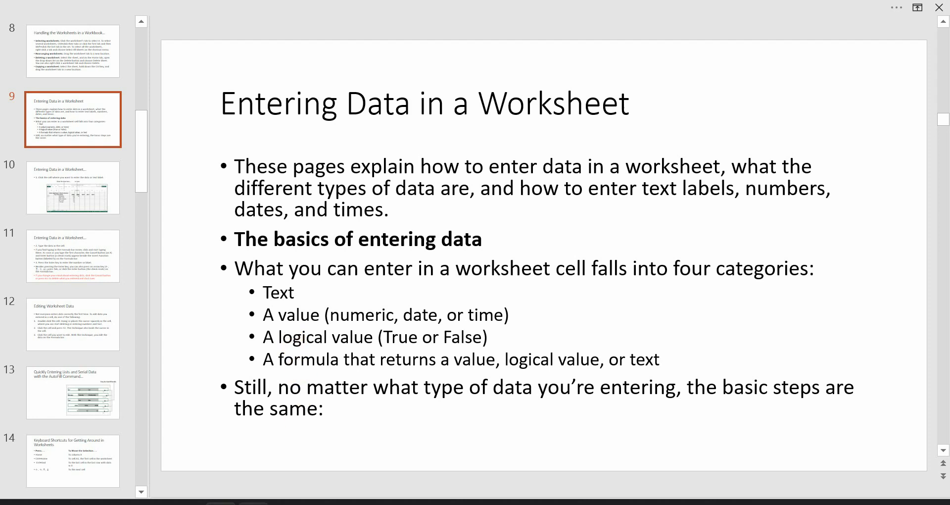
{"action": "left_click", "coordinate": [253, 503]}
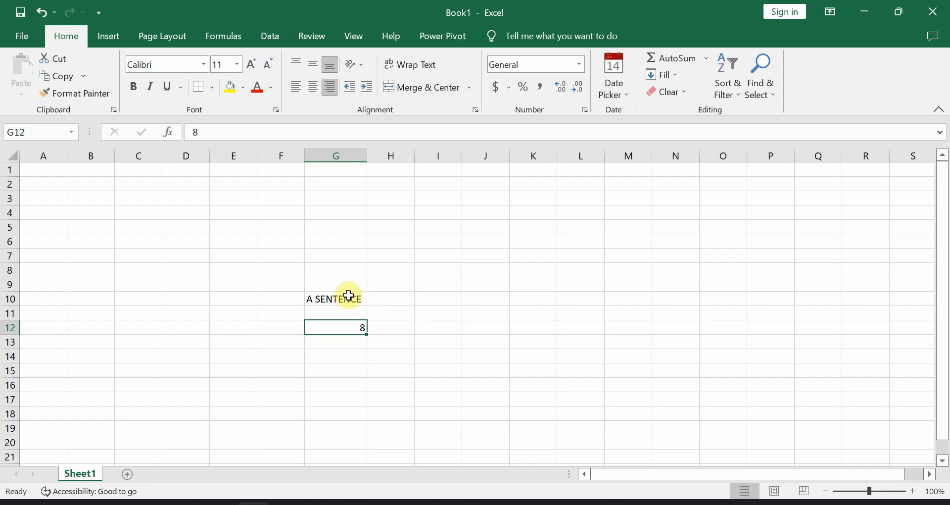
- Enter FALSE in cell G14, correcting the typo
{"action": "left_click", "coordinate": [337, 354]}
{"action": "type", "text": "FA"}
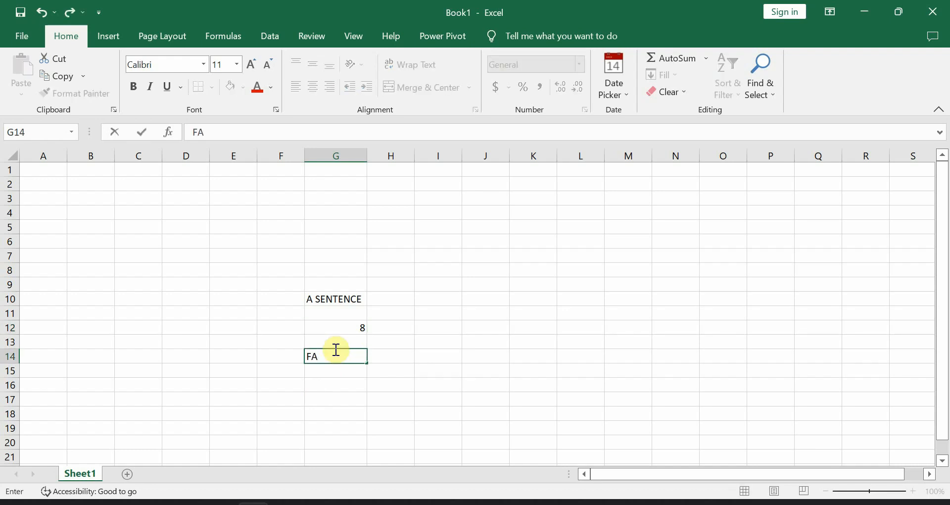
{"action": "type", "text": "K"}
{"action": "key", "text": "BackSpace"}
{"action": "type", "text": "LSE"}
{"action": "key", "text": "Return"}
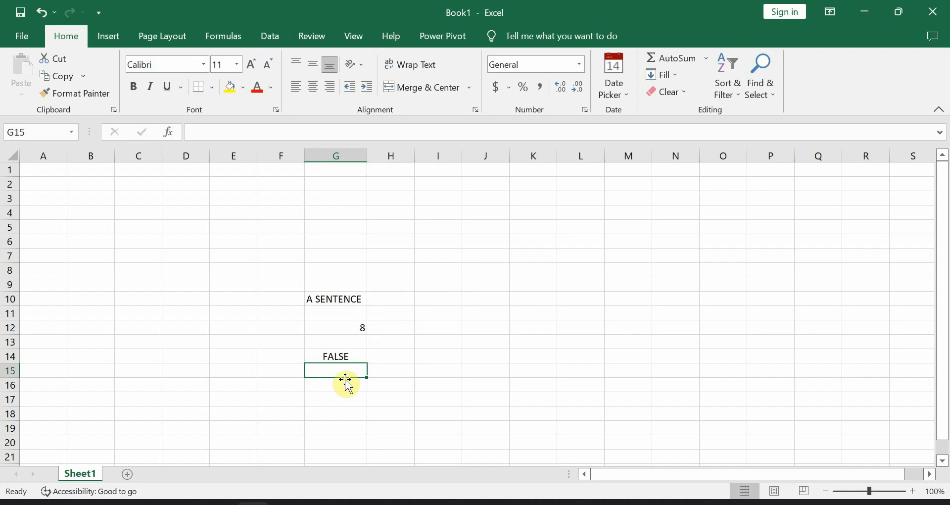
- Insert 11/5/2022 into G15 from the Date Picker, then clear G10:G18
{"action": "left_click", "coordinate": [616, 79]}
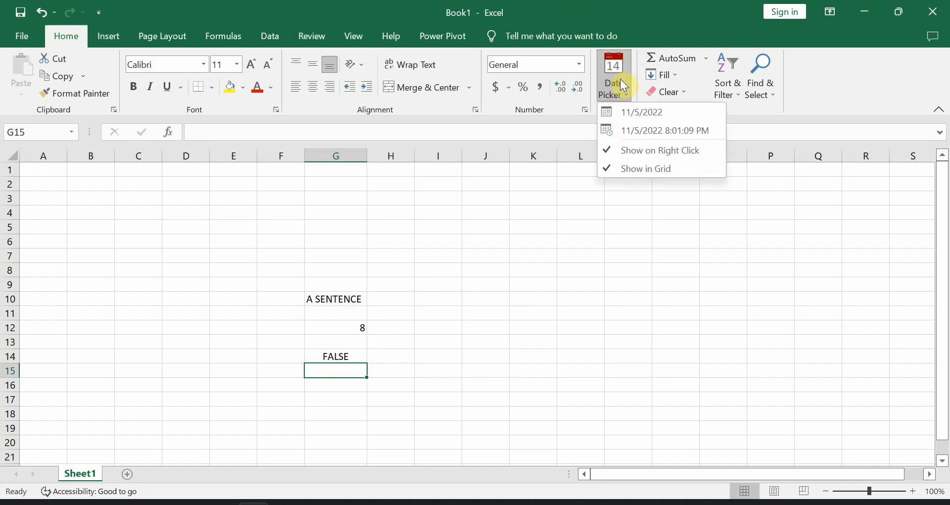
{"action": "left_click", "coordinate": [640, 118]}
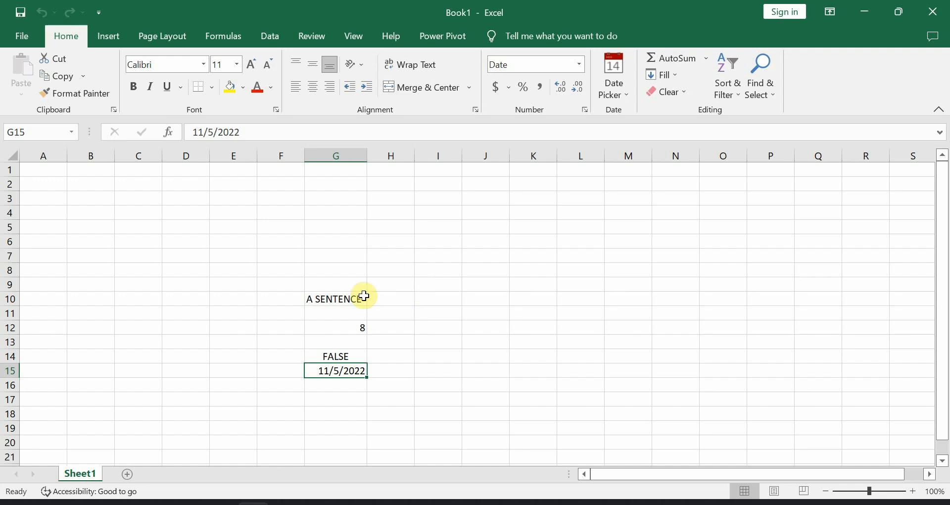
{"action": "left_click_drag", "start_coordinate": [341, 299], "coordinate": [339, 416]}
{"action": "key", "text": "Delete"}
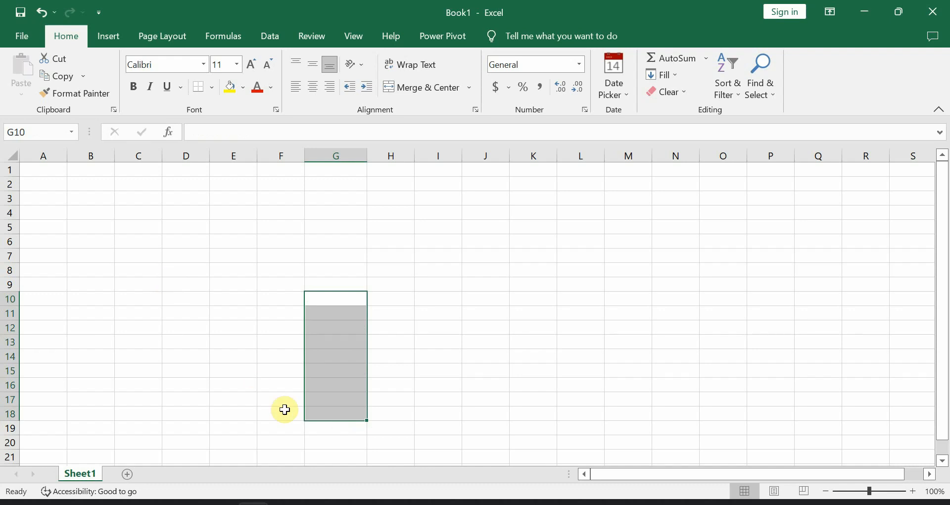
- Type headers DATE, NAME, PHONE NUMBER and GENDER across A1:D1, autofitting column C
{"action": "left_click", "coordinate": [39, 171]}
{"action": "type", "text": "DATE"}
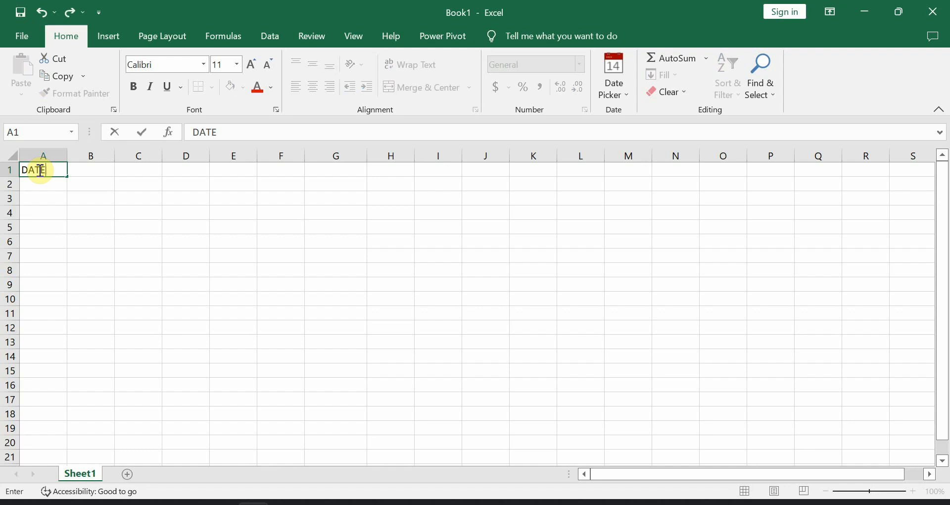
{"action": "key", "text": "Tab"}
{"action": "type", "text": "NAME"}
{"action": "key", "text": "Tab"}
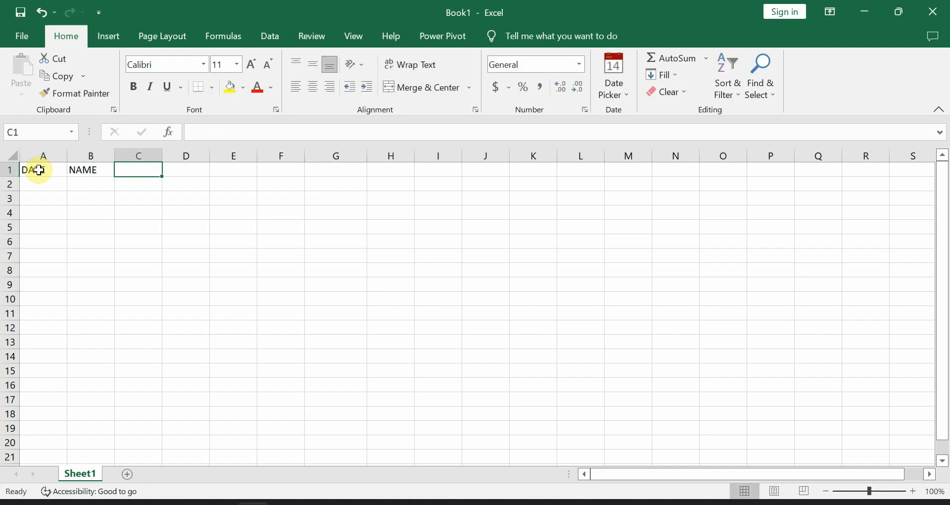
{"action": "type", "text": "PHONE"}
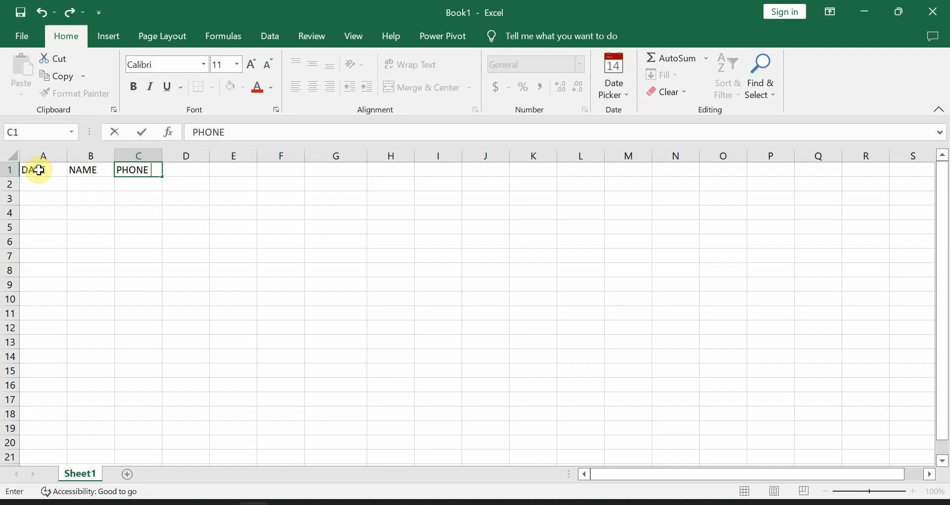
{"action": "type", "text": " NUMBER"}
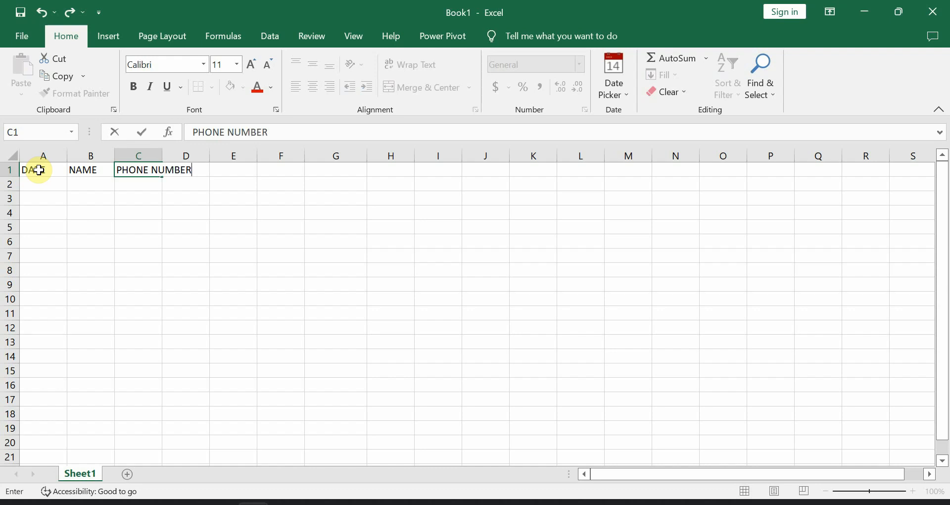
{"action": "key", "text": "Tab"}
{"action": "double_click", "coordinate": [161, 156]}
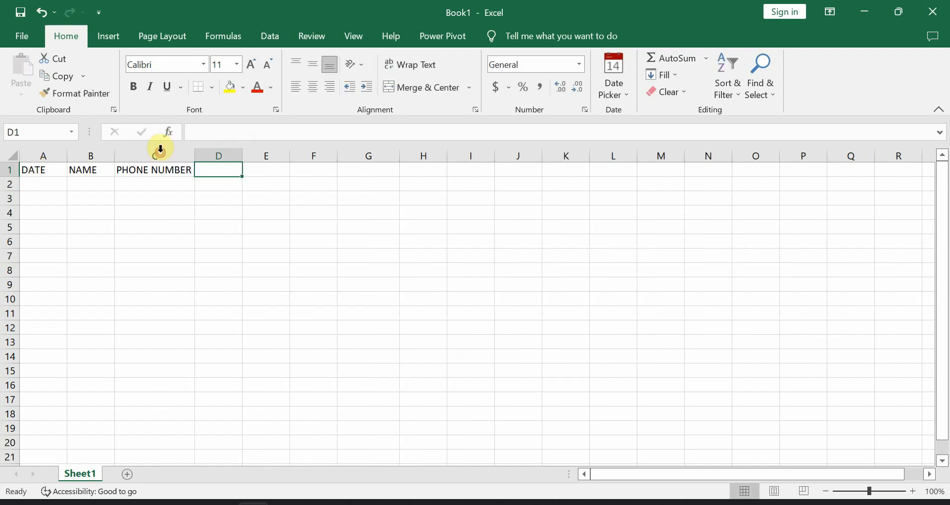
{"action": "type", "text": "GENDER"}
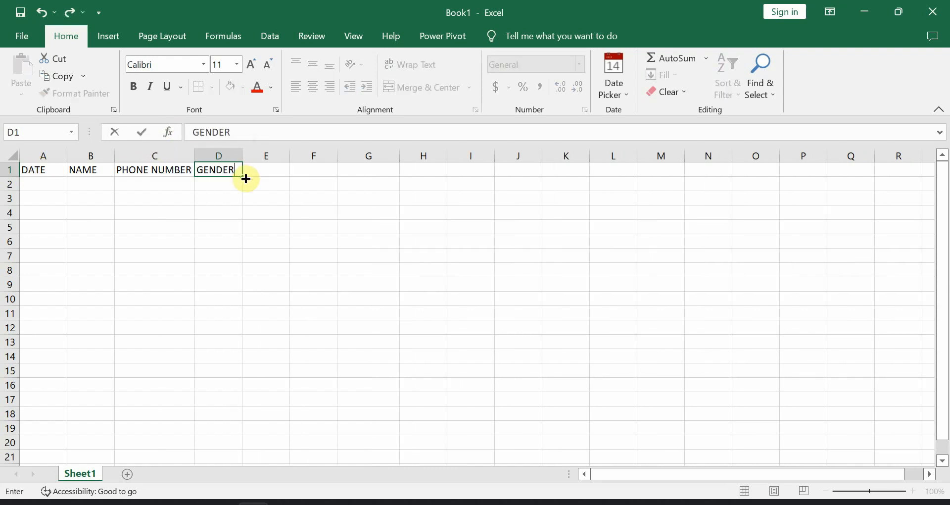
{"action": "left_click", "coordinate": [58, 183]}
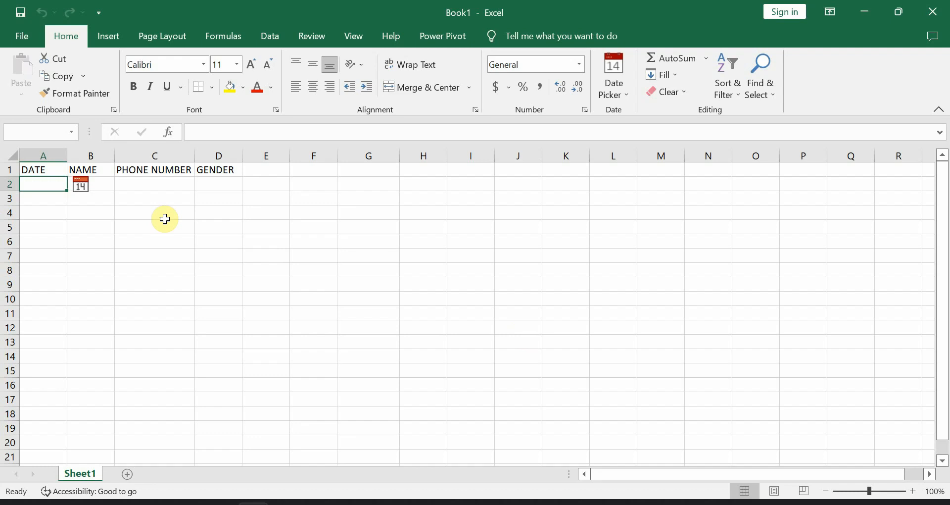
- Enter =NOW() in A2, then delete it again
{"action": "type", "text": "-"}
{"action": "key", "text": "BackSpace"}
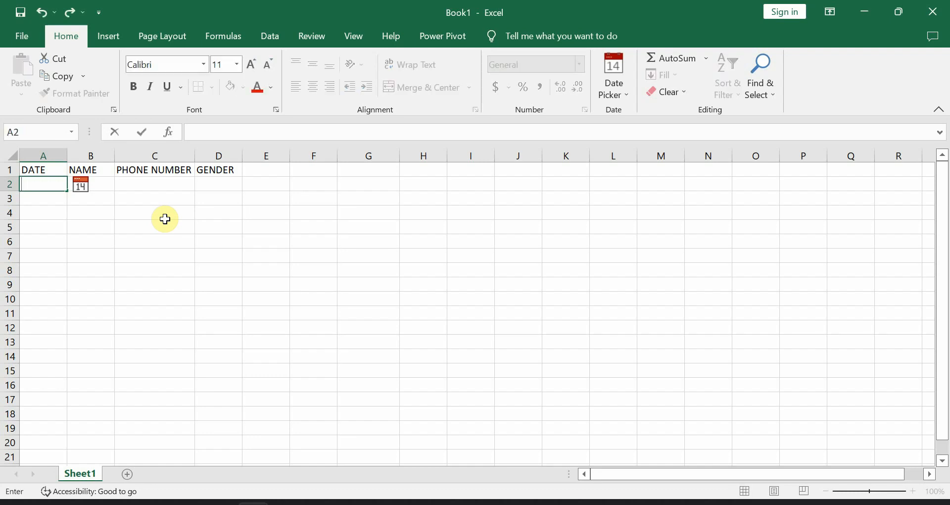
{"action": "type", "text": "=NOW"}
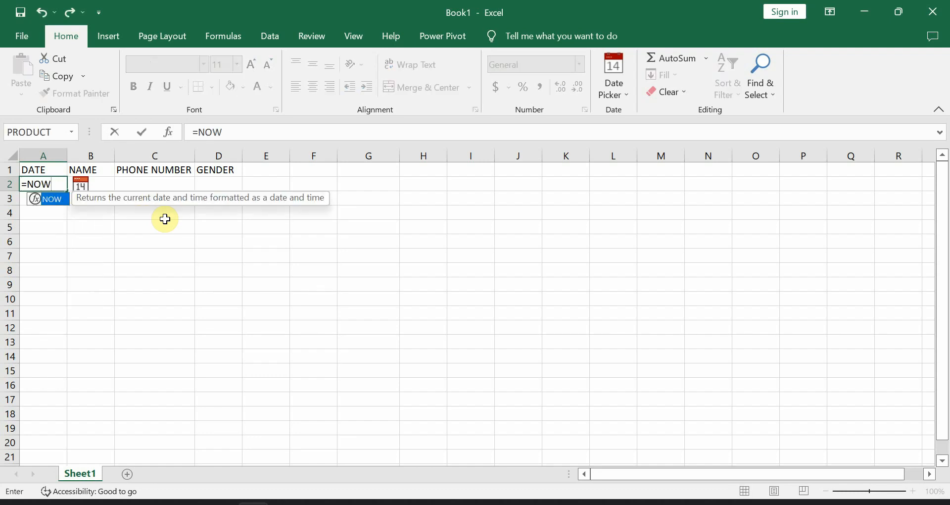
{"action": "type", "text": "()"}
{"action": "key", "text": "Return"}
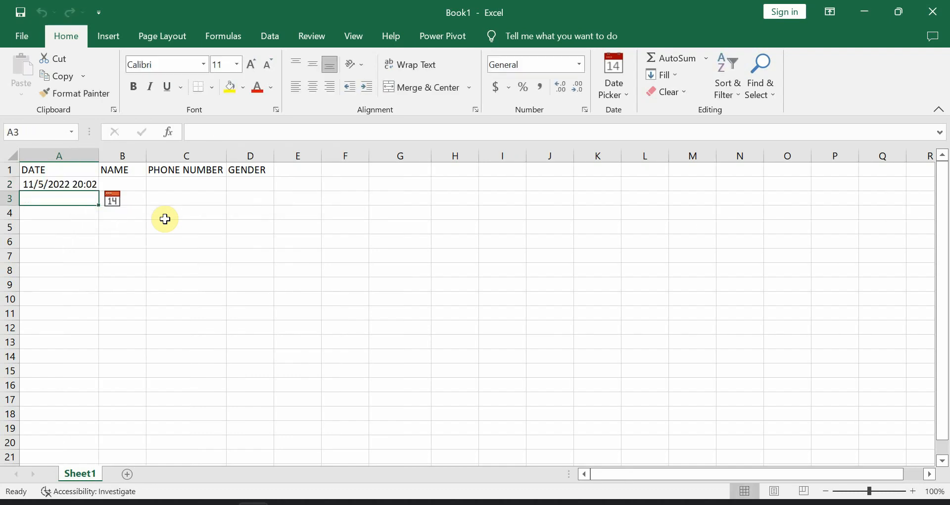
{"action": "left_click", "coordinate": [56, 185]}
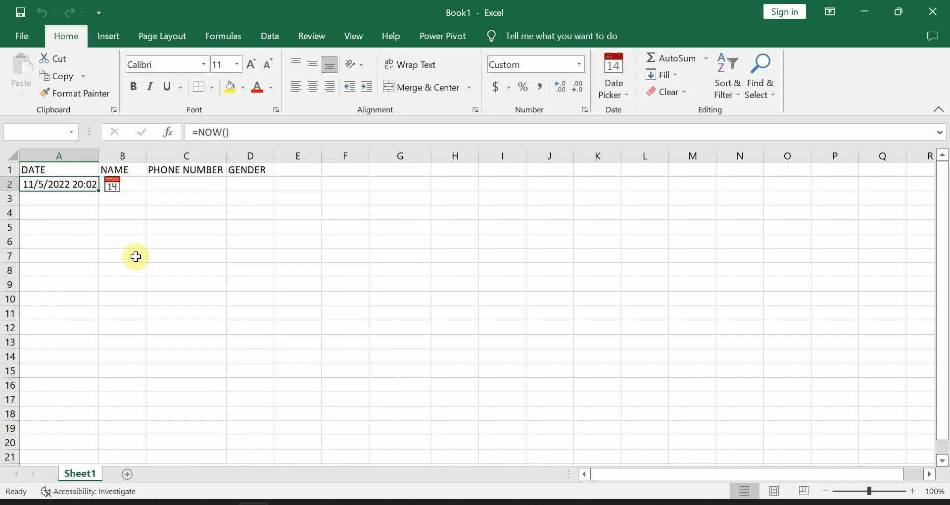
{"action": "key", "text": "BackSpace"}
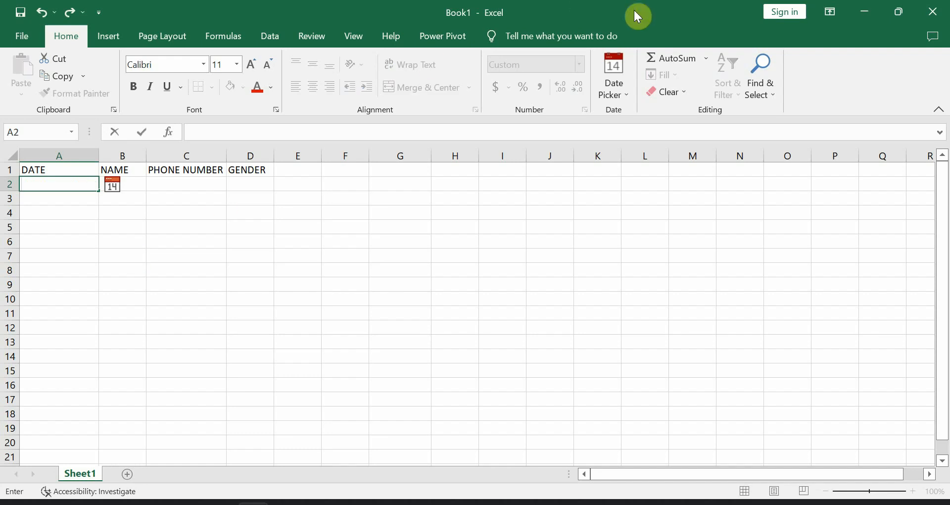
{"action": "left_click", "coordinate": [255, 282]}
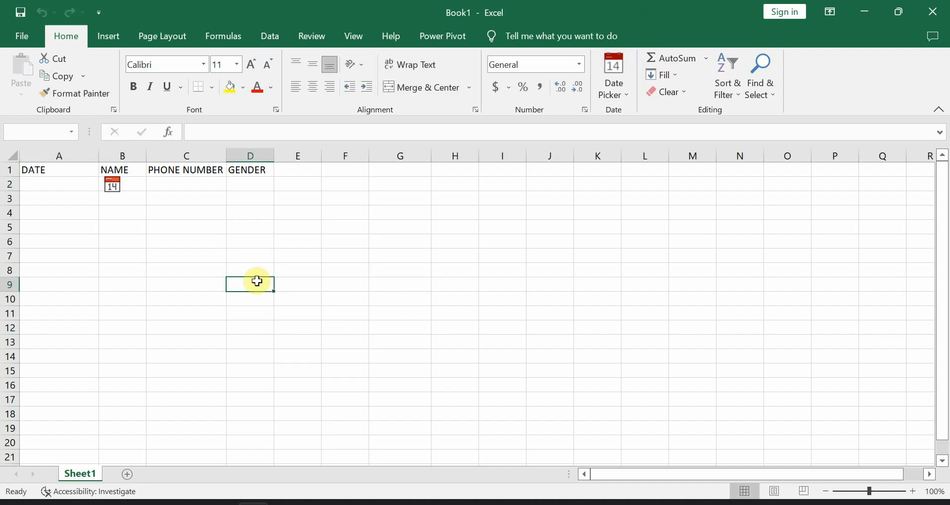
- Insert the date 11/5/2022 into A2 from the Date Picker calendar
{"action": "left_click", "coordinate": [47, 180]}
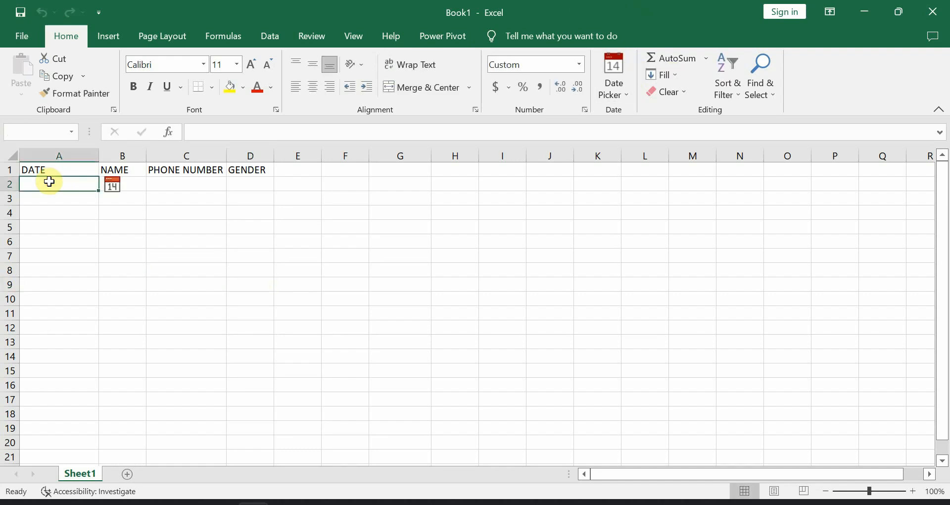
{"action": "left_click", "coordinate": [616, 93]}
{"action": "left_click", "coordinate": [640, 111]}
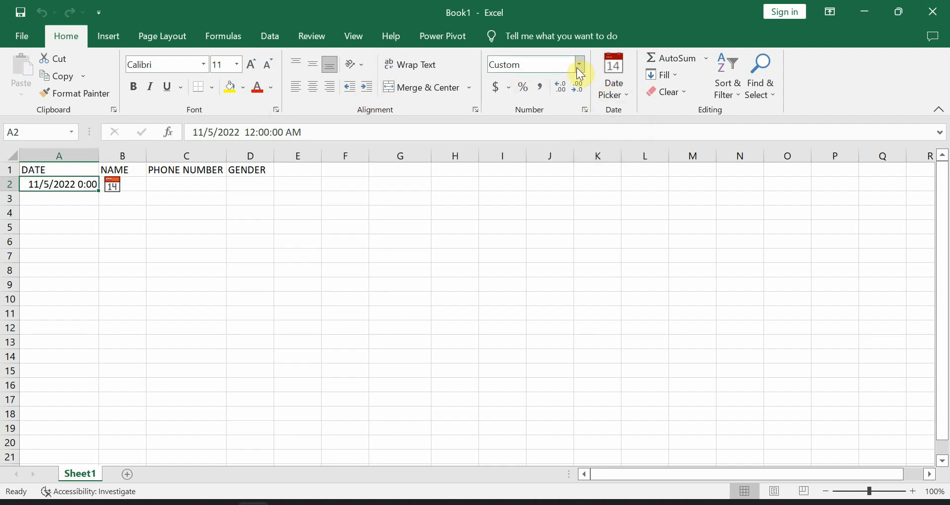
{"action": "left_click", "coordinate": [141, 188]}
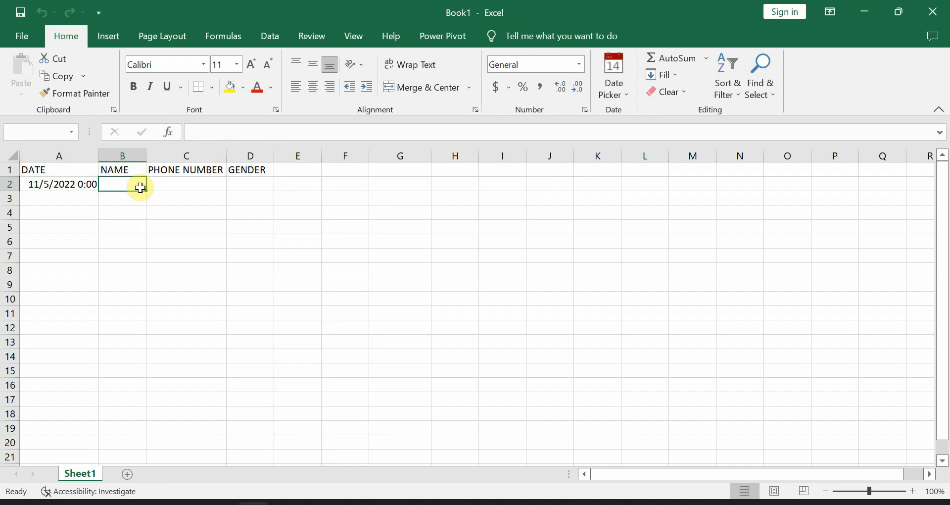
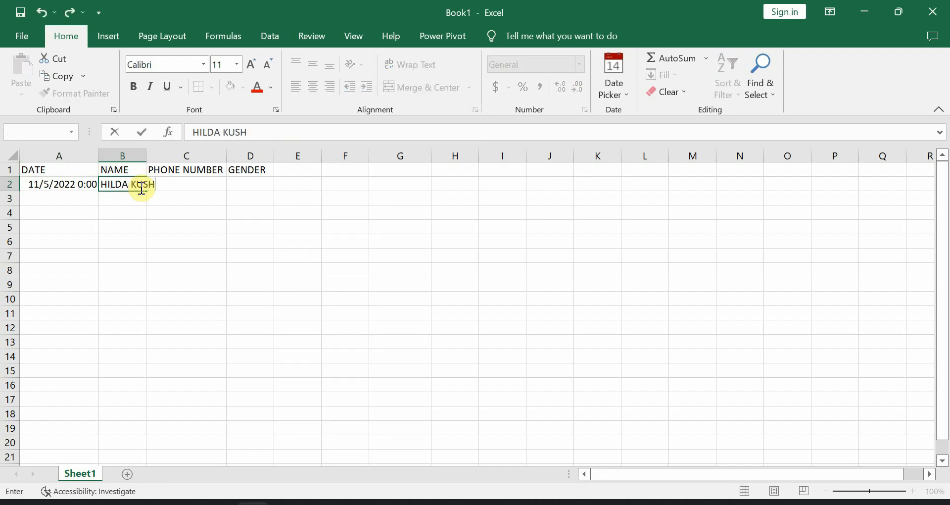
- Enter the person's full name in B2, autofit column B, and type the phone number in C2
{"action": "key", "text": "Tab"}
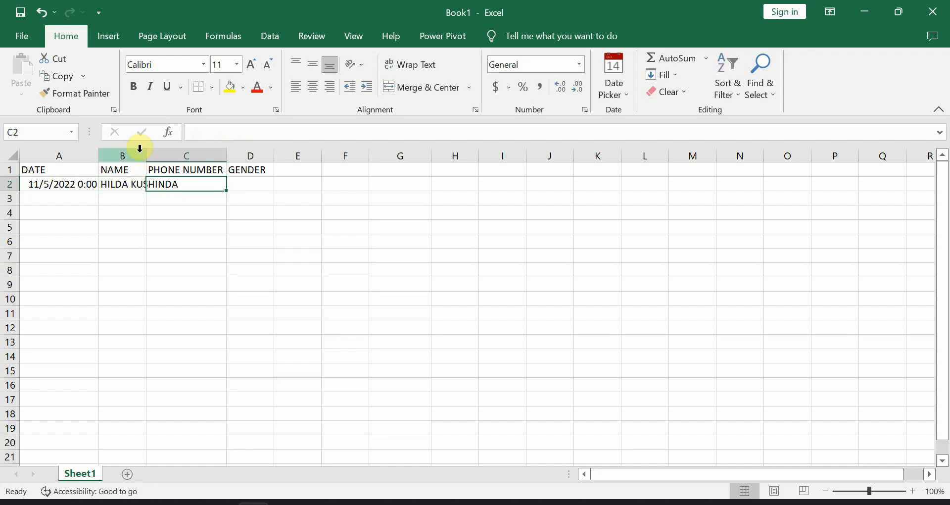
{"action": "double_click", "coordinate": [143, 153]}
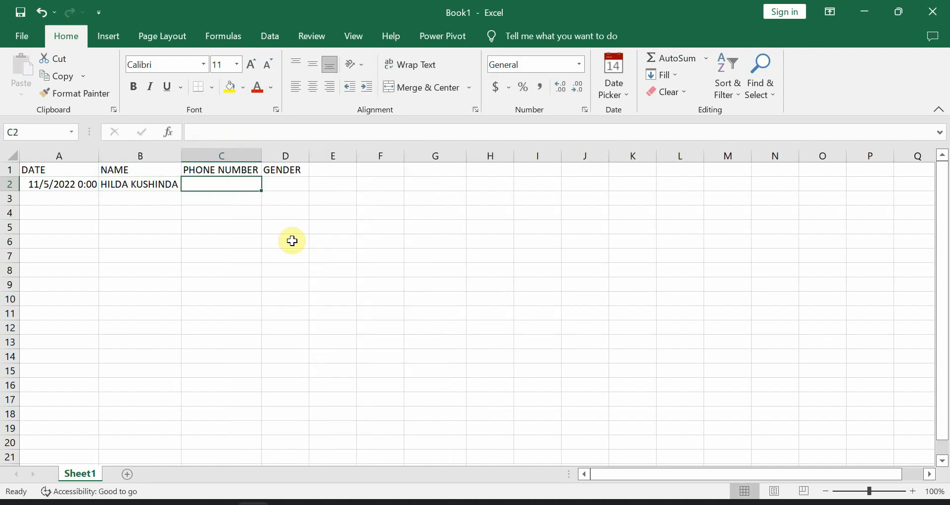
{"action": "type", "text": "255"}
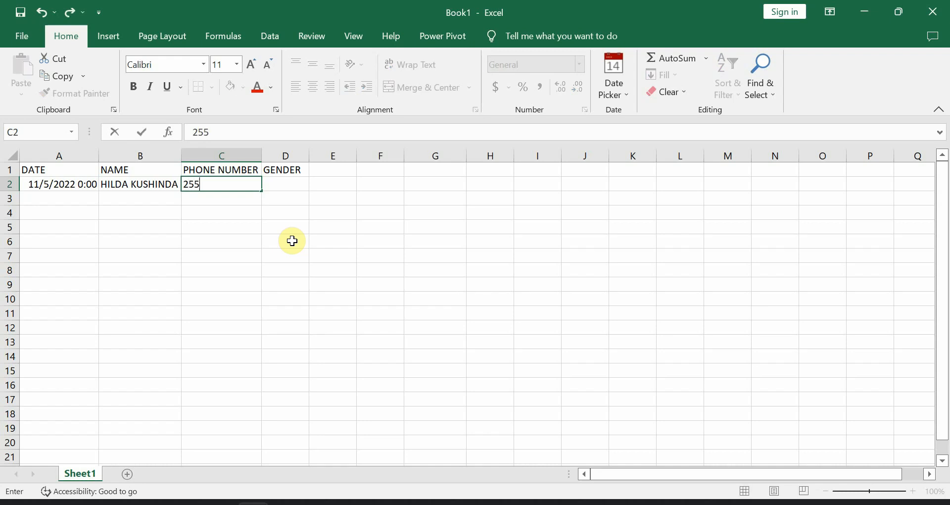
{"action": "key", "text": "BackSpace"}
{"action": "key", "text": "BackSpace"}
{"action": "key", "text": "BackSpace"}
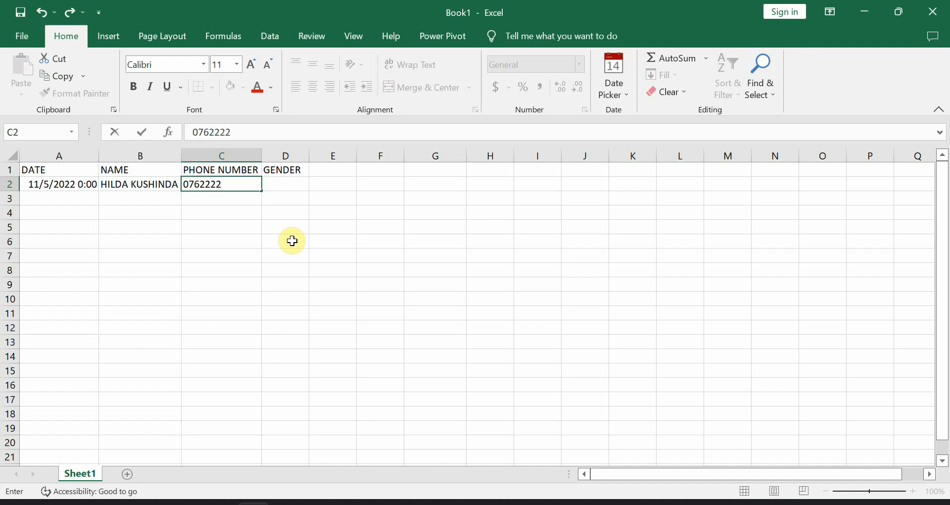
{"action": "key", "text": "Return"}
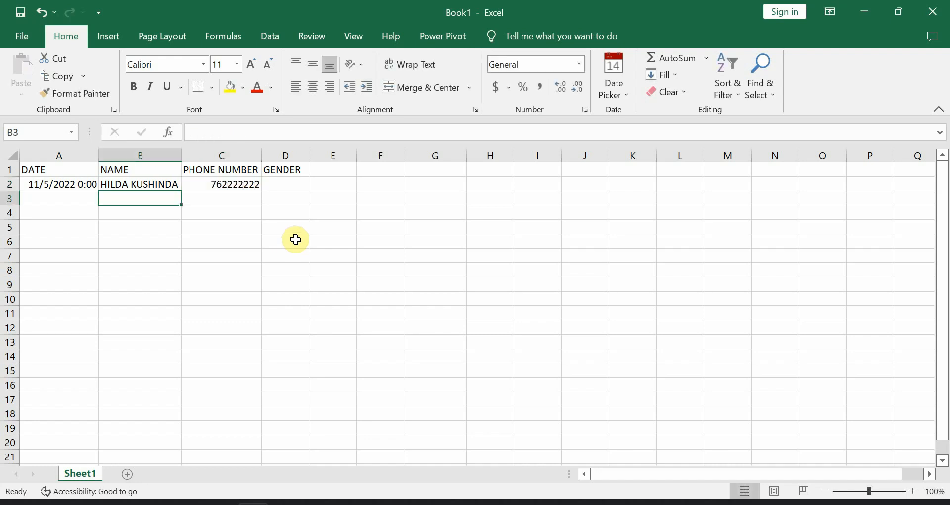
- Apply the Text number format to the entire column C, then select C2
{"action": "left_click", "coordinate": [197, 187]}
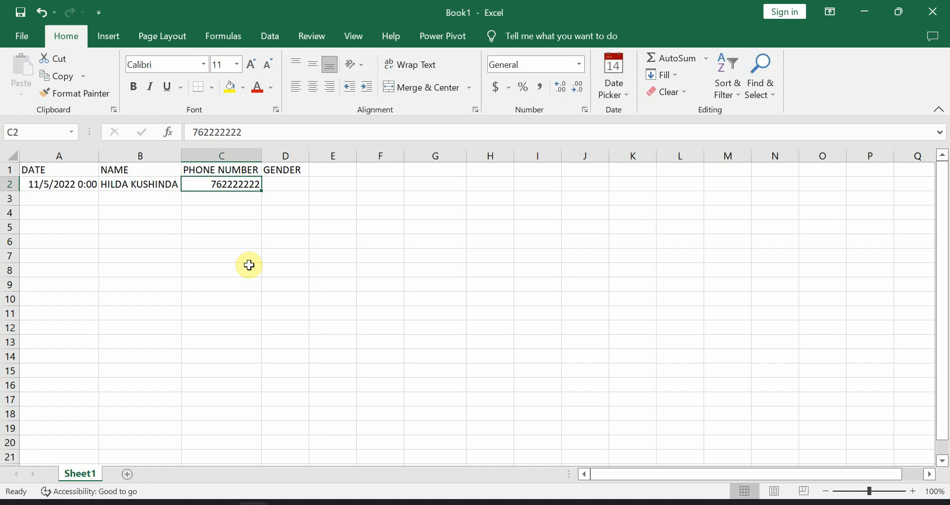
{"action": "left_click", "coordinate": [231, 151]}
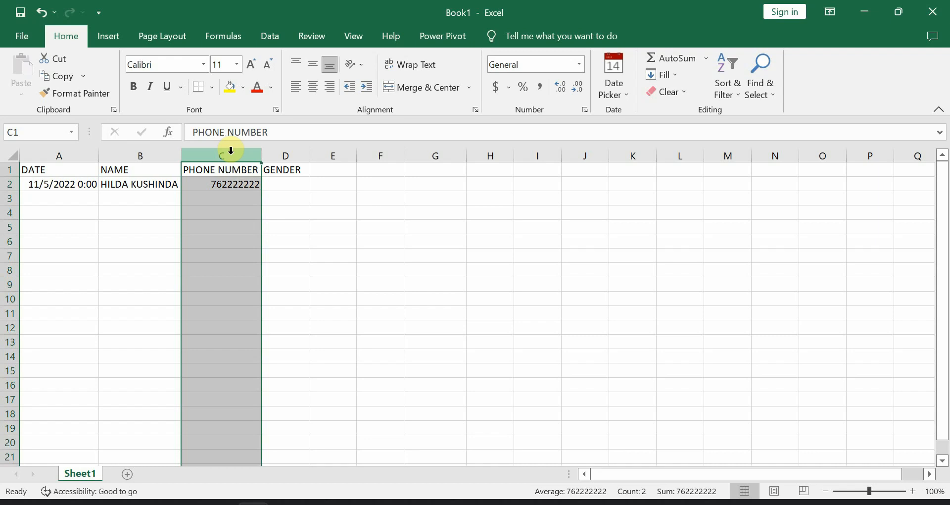
{"action": "left_click", "coordinate": [234, 199]}
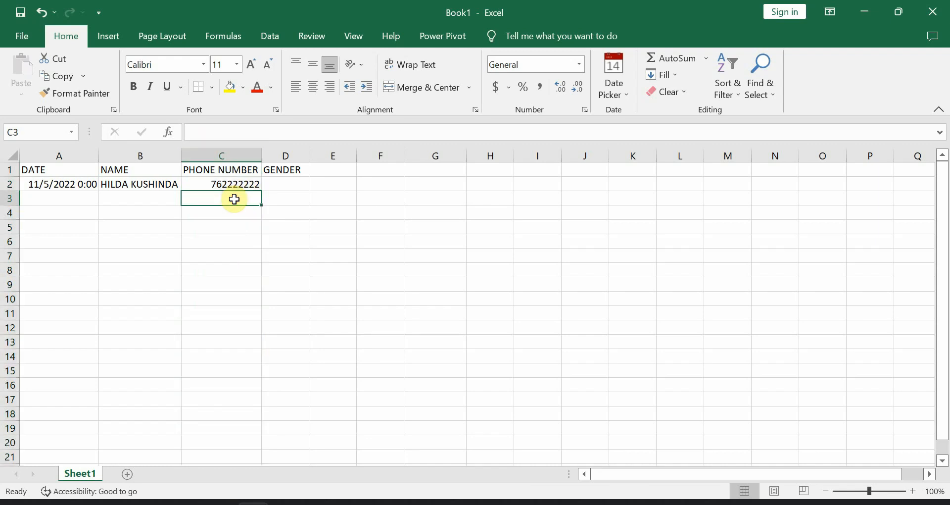
{"action": "left_click", "coordinate": [222, 156]}
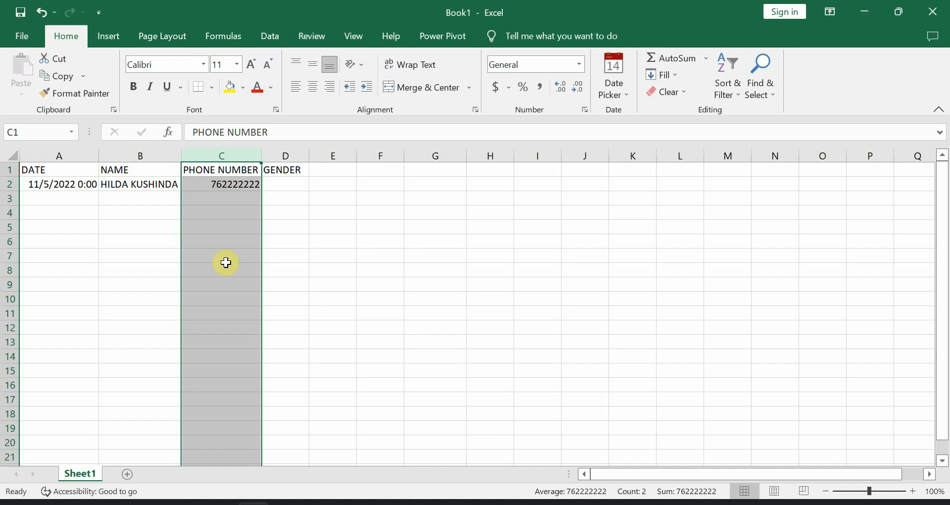
{"action": "left_click", "coordinate": [579, 66]}
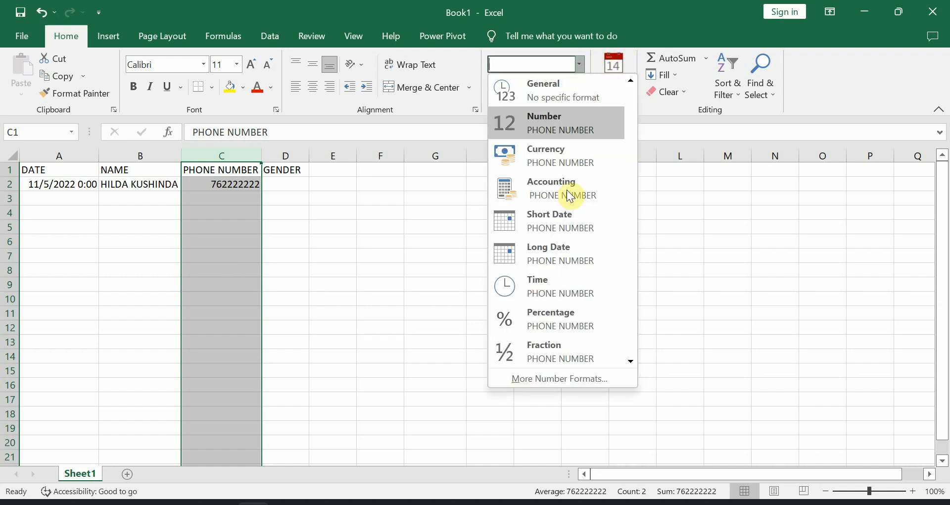
{"action": "scroll", "coordinate": [556, 319], "scroll_direction": "down", "scroll_amount": 1}
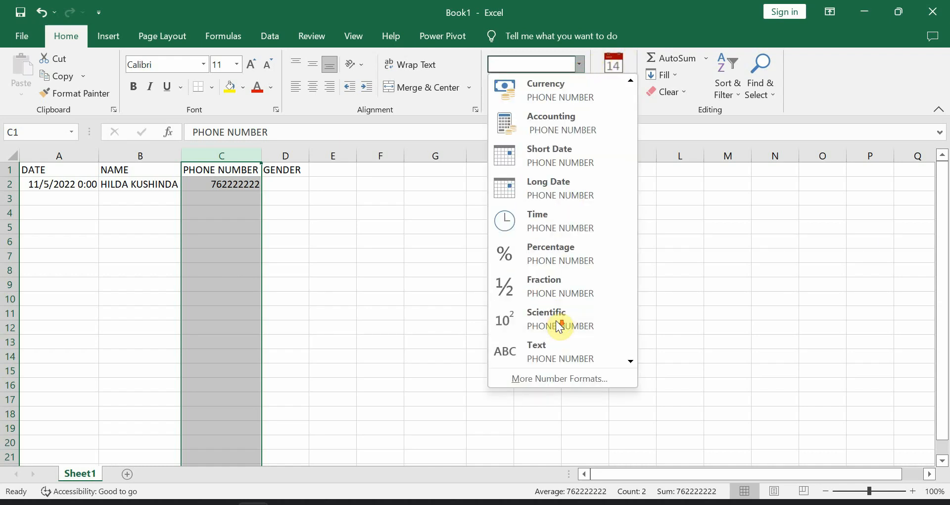
{"action": "left_click", "coordinate": [583, 352]}
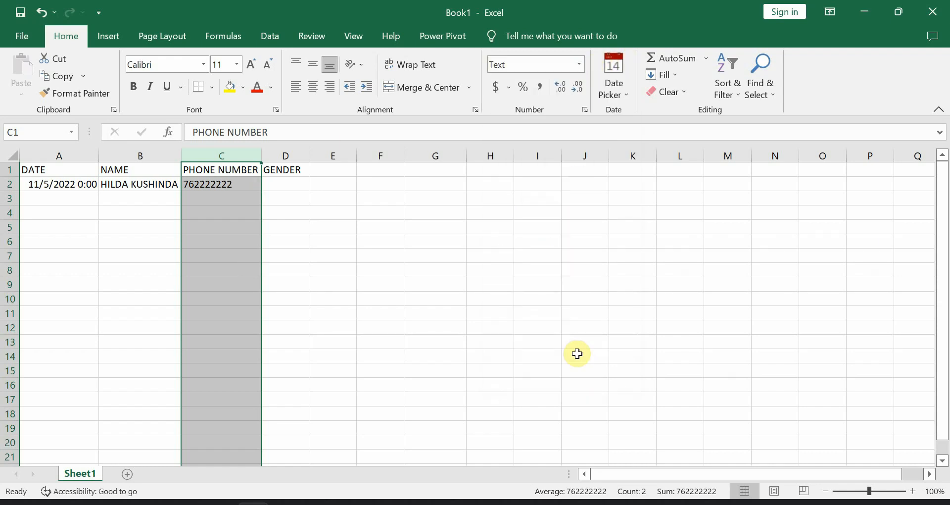
{"action": "left_click", "coordinate": [222, 185]}
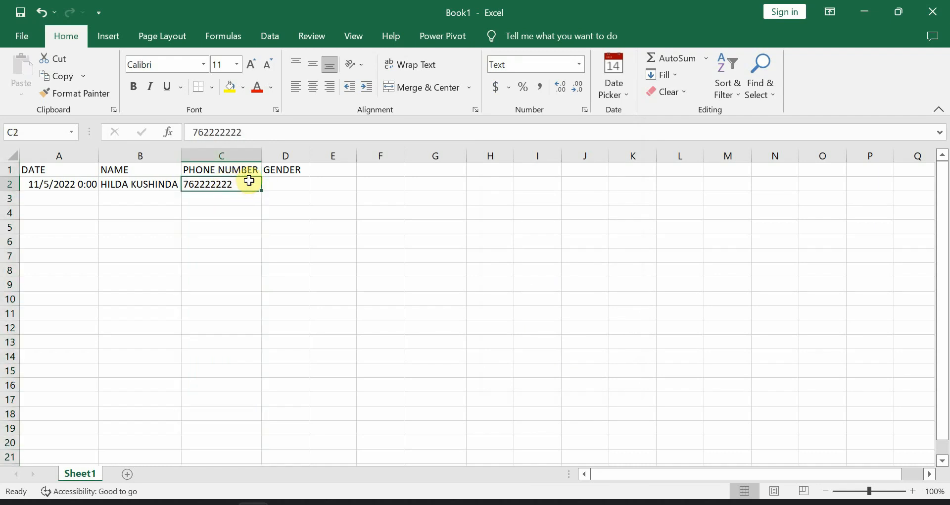
- Re-enter C2's phone number with its leading zero and ignore the number-stored-as-text warning
{"action": "left_click", "coordinate": [192, 135]}
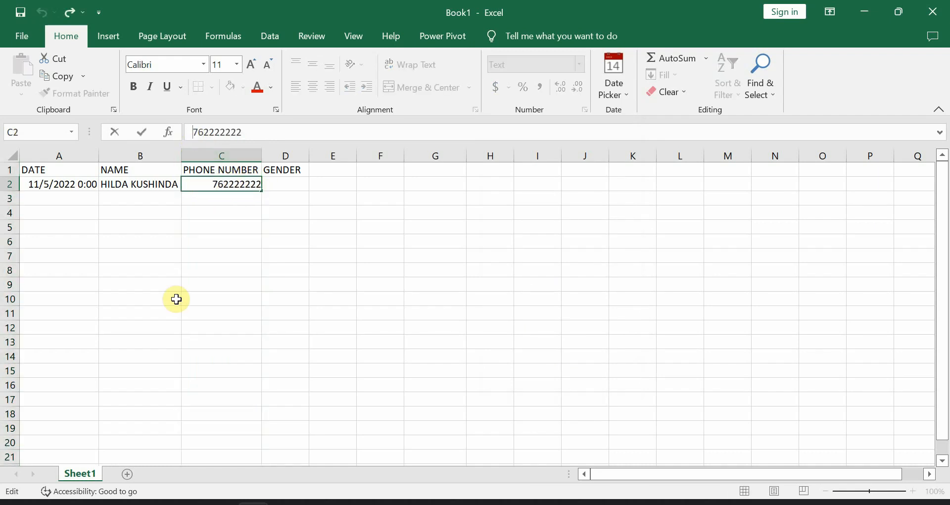
{"action": "type", "text": "0"}
{"action": "key", "text": "Return"}
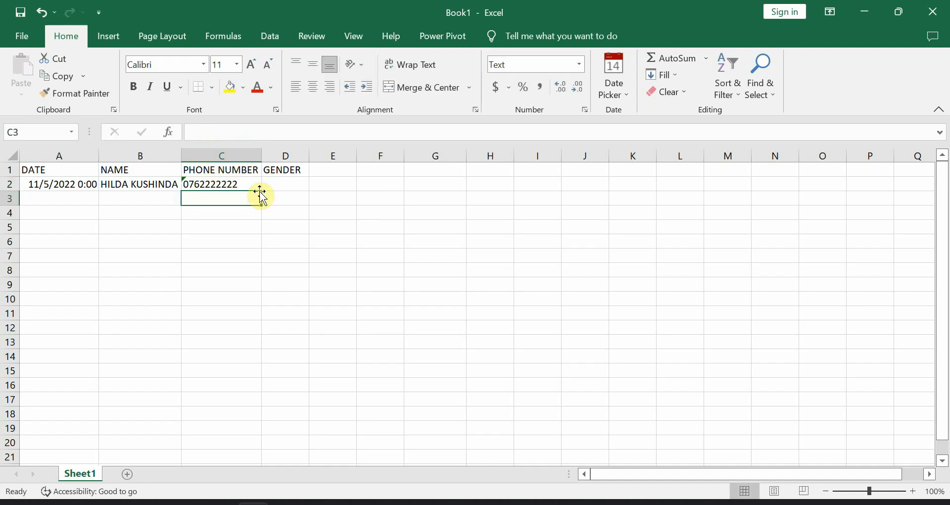
{"action": "left_click", "coordinate": [234, 184]}
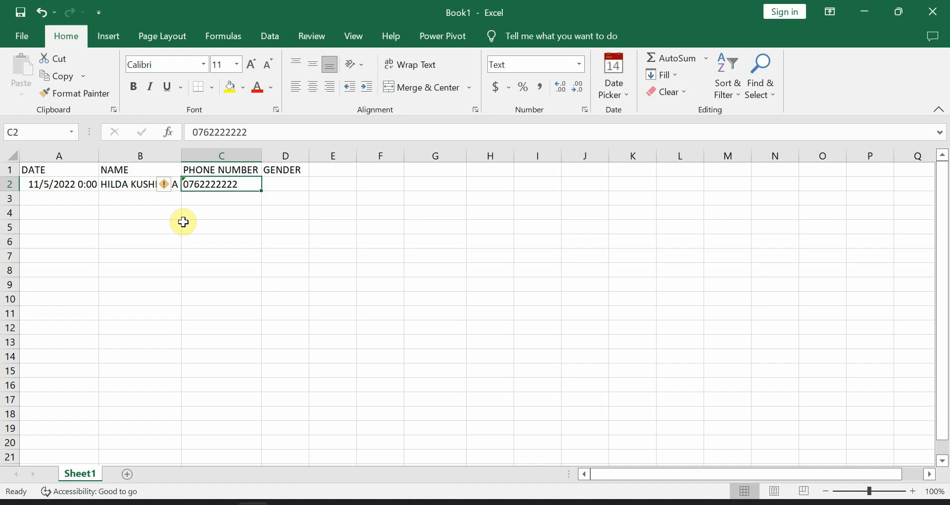
{"action": "scroll", "coordinate": [183, 222], "scroll_direction": "up", "scroll_amount": 4, "text": "ctrl"}
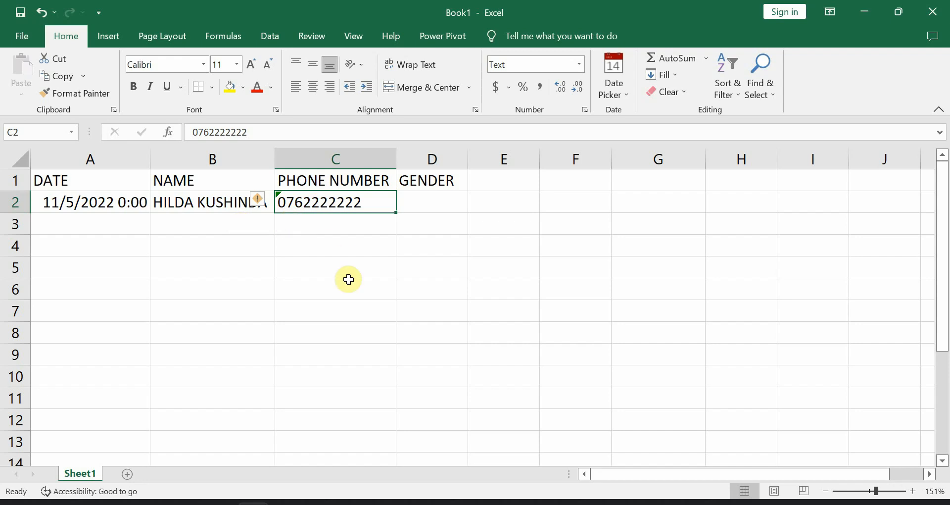
{"action": "left_click", "coordinate": [264, 200]}
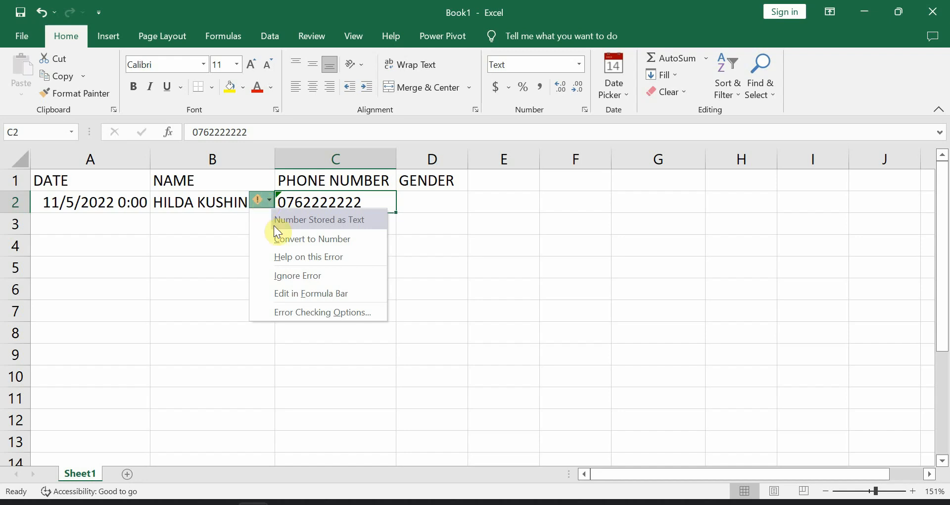
{"action": "left_click", "coordinate": [298, 273]}
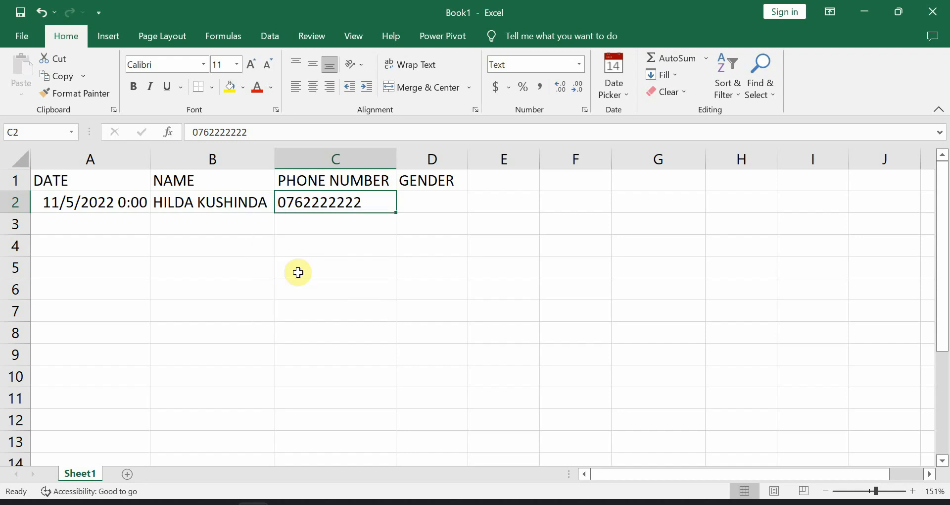
- Enter FEMALE as the first entry's gender in D2
{"action": "left_click", "coordinate": [431, 197]}
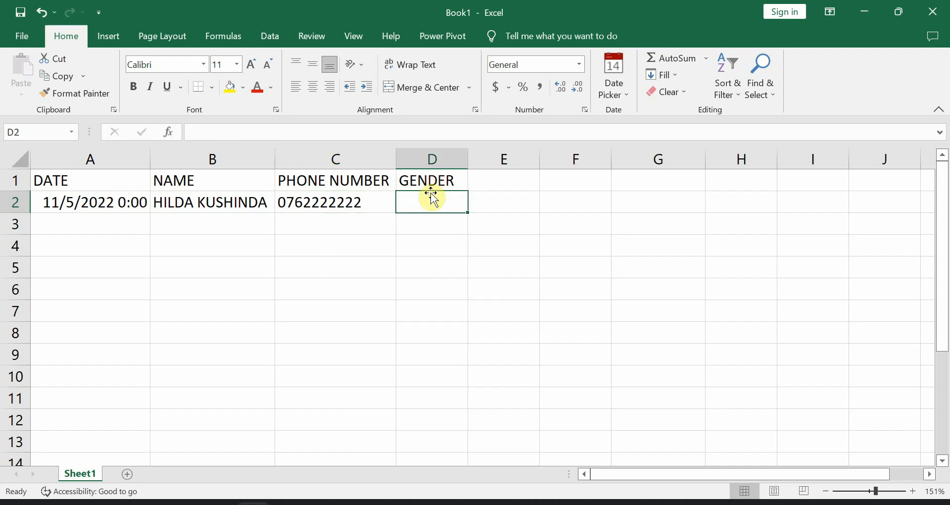
{"action": "type", "text": "MALE"}
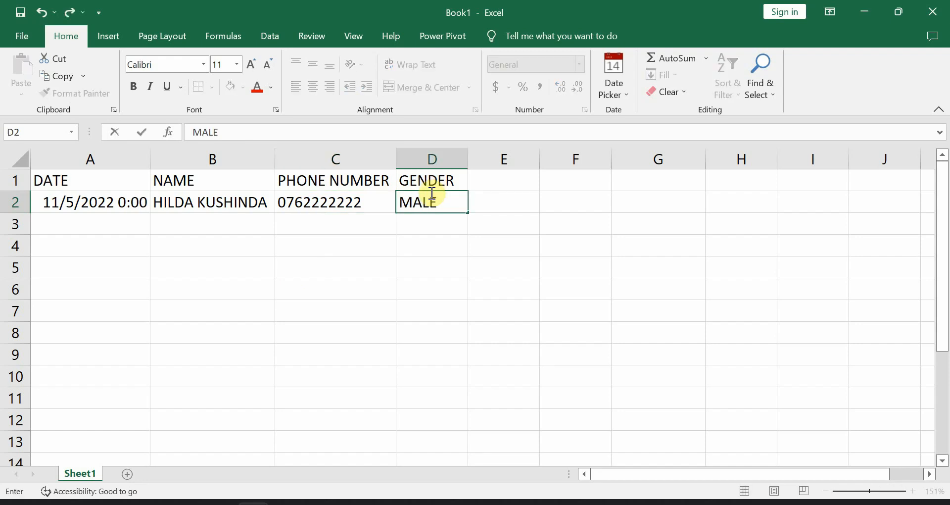
{"action": "key", "text": "BackSpace"}
{"action": "key", "text": "BackSpace"}
{"action": "key", "text": "BackSpace"}
{"action": "key", "text": "BackSpace"}
{"action": "type", "text": "FEMALE"}
{"action": "key", "text": "Tab"}
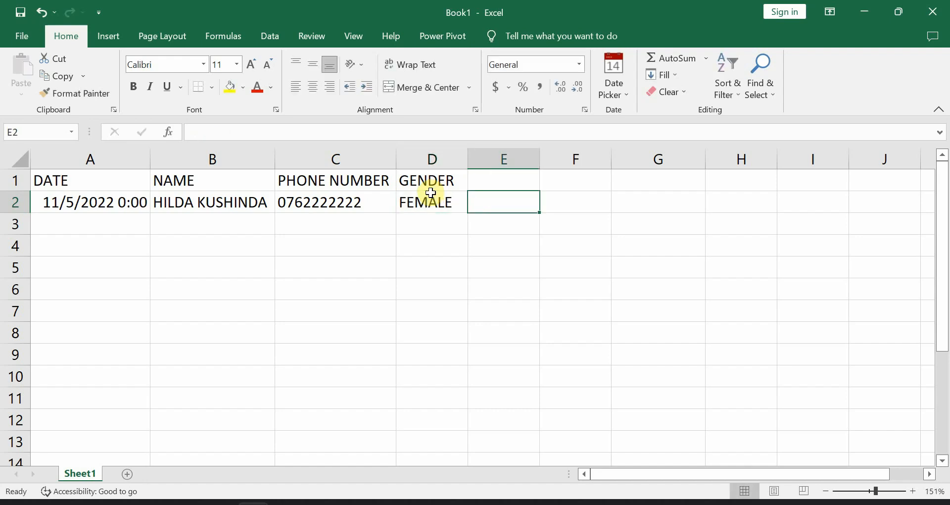
- Fill row 3 with date 11/5/2022, the student's full name and a leading-zero phone number
{"action": "left_click", "coordinate": [108, 221]}
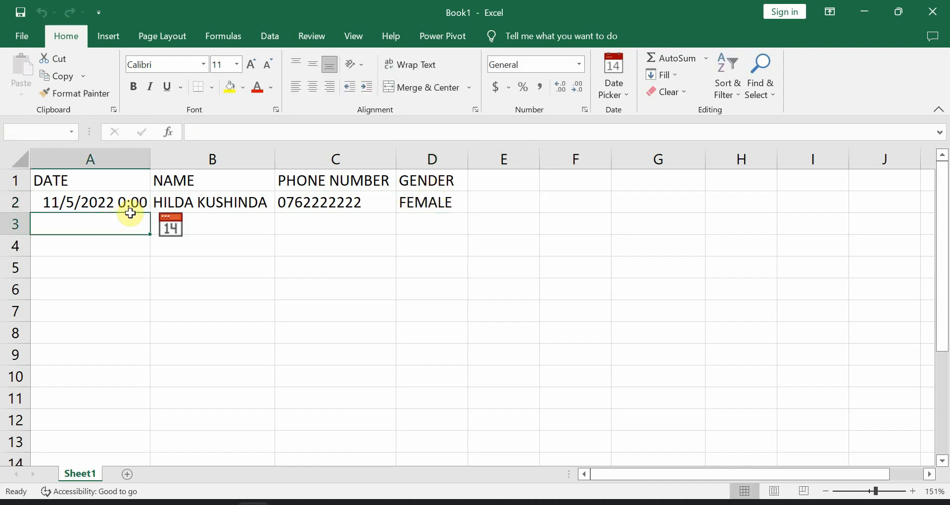
{"action": "left_click", "coordinate": [179, 224]}
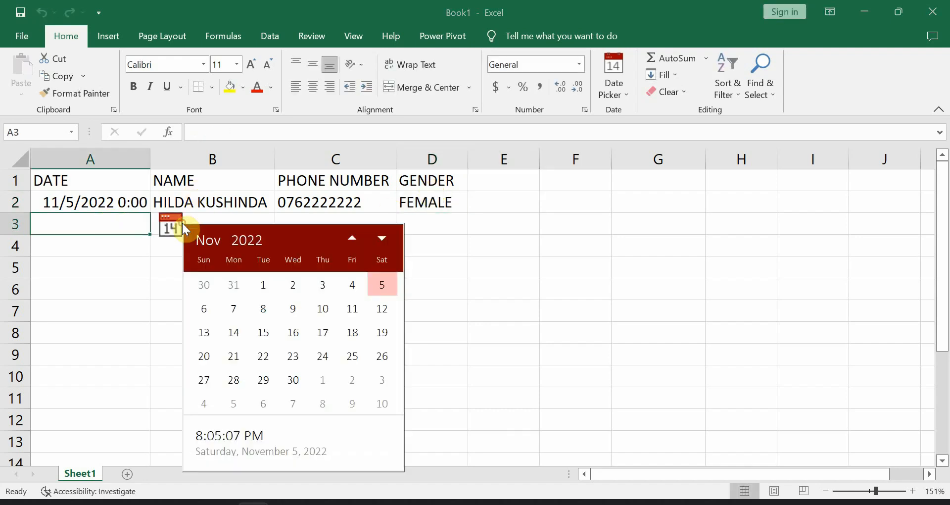
{"action": "left_click", "coordinate": [380, 287]}
{"action": "left_click", "coordinate": [212, 209]}
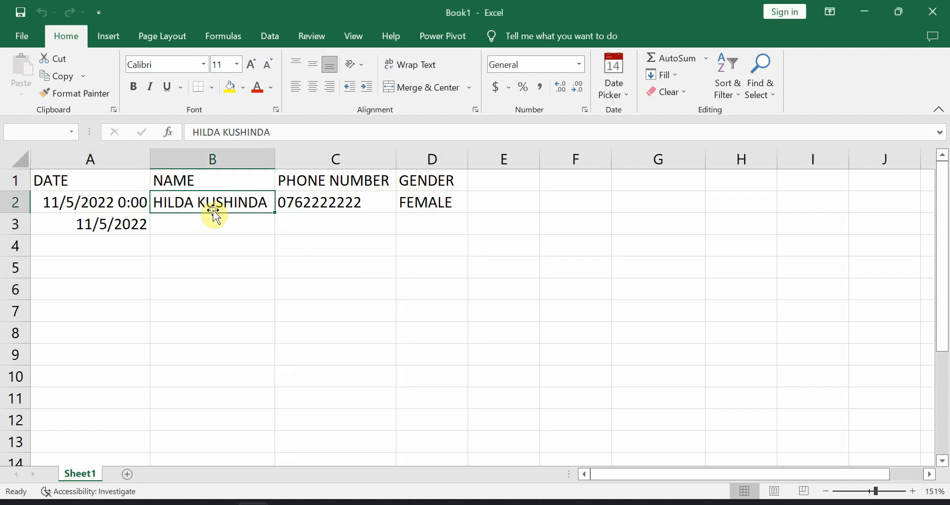
{"action": "left_click", "coordinate": [204, 224]}
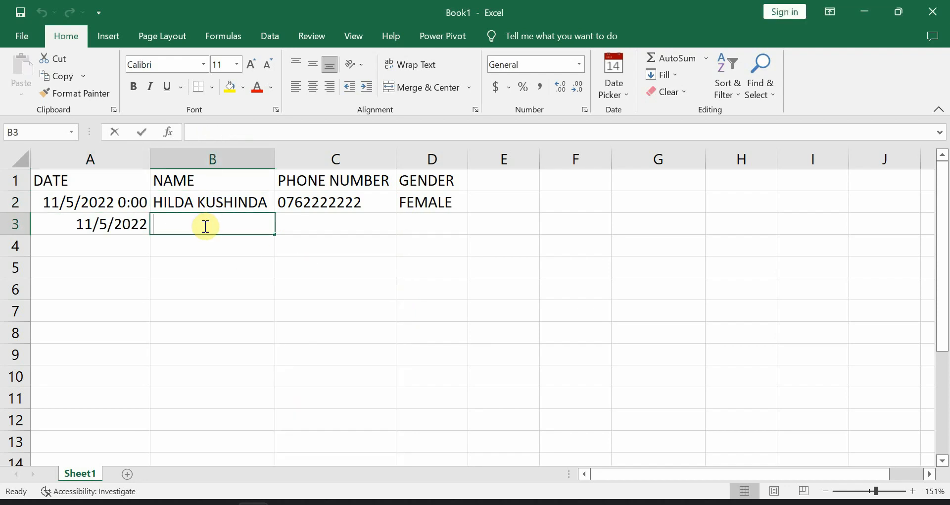
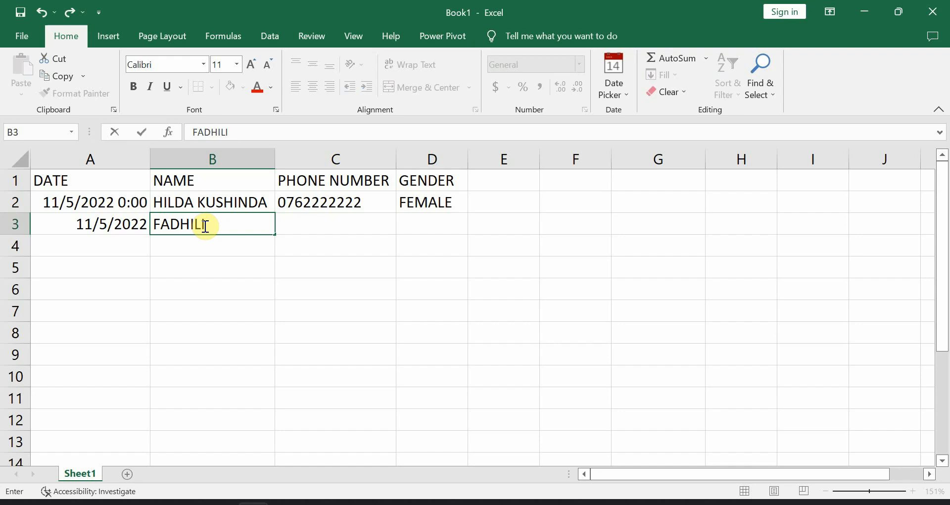
{"action": "key", "text": "Tab"}
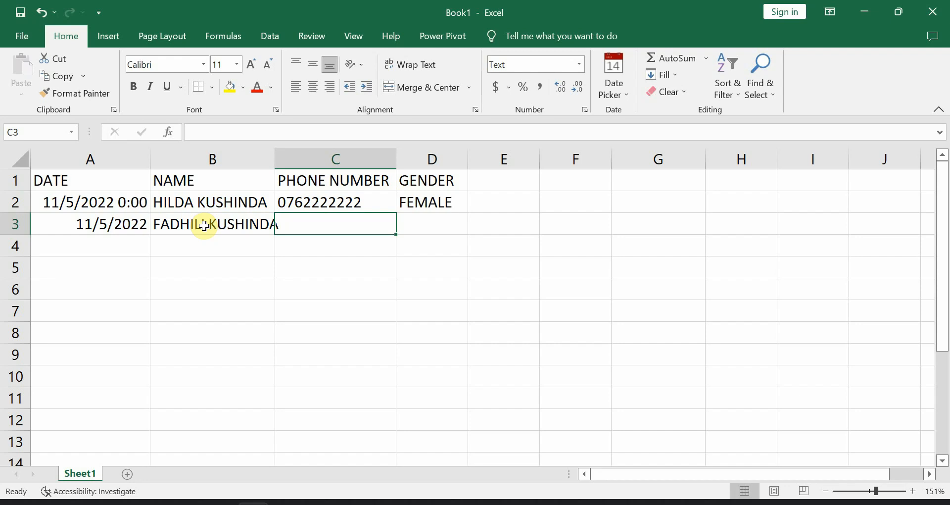
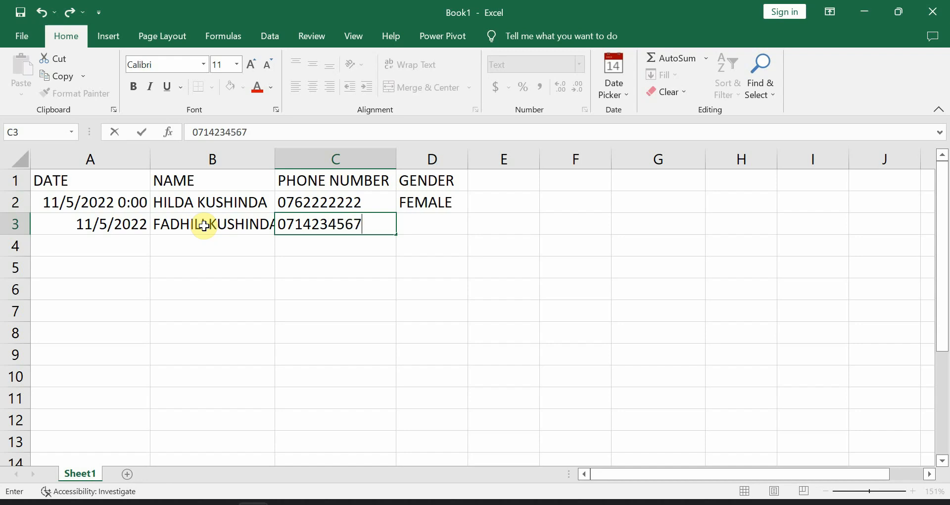
{"action": "key", "text": "Return"}
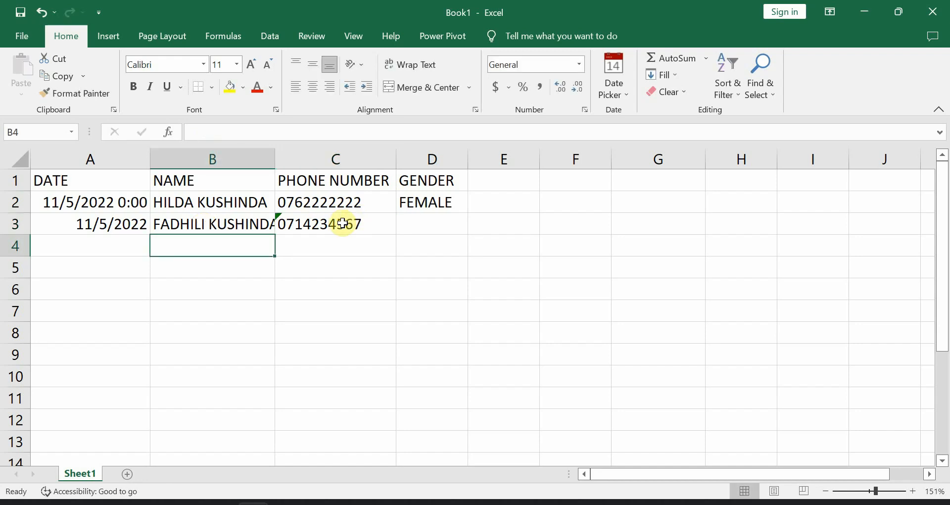
- Open C3's number-stored-as-text warning options and close them without changes
{"action": "left_click", "coordinate": [343, 224]}
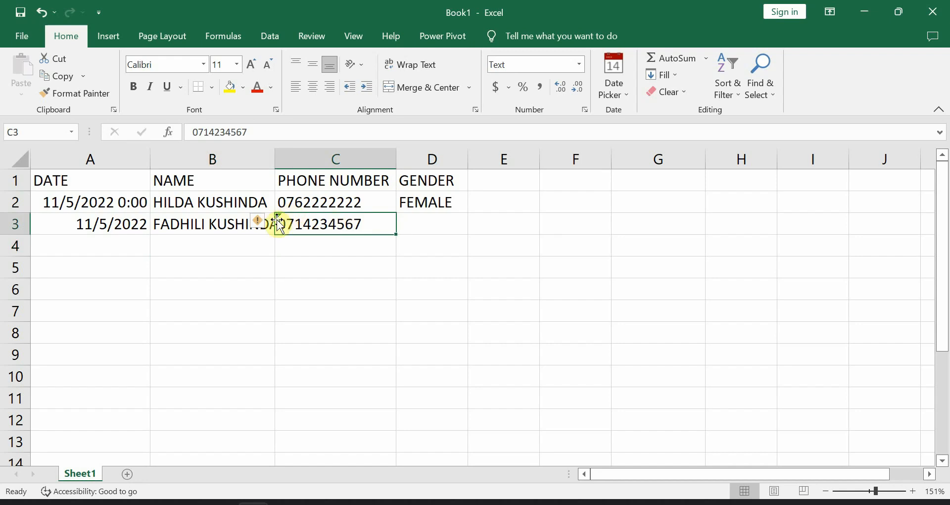
{"action": "mouse_move", "coordinate": [254, 225]}
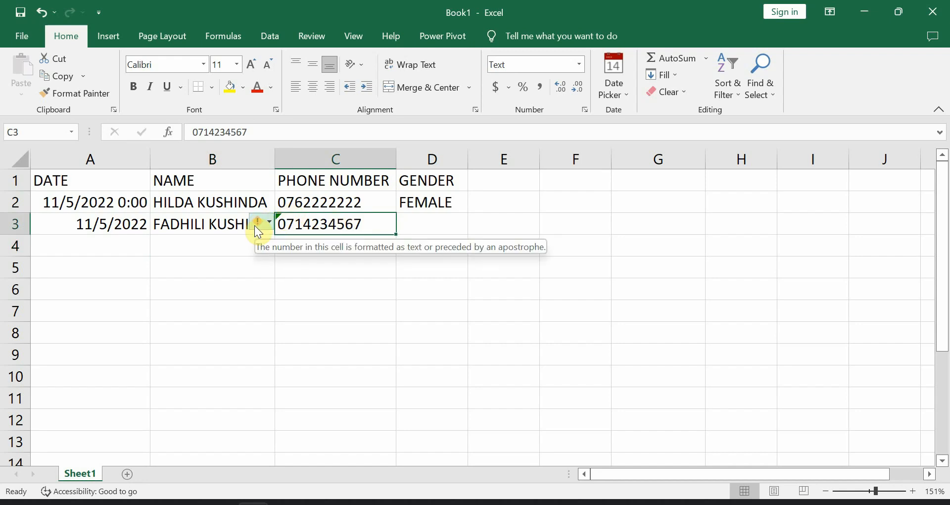
{"action": "left_click", "coordinate": [258, 226]}
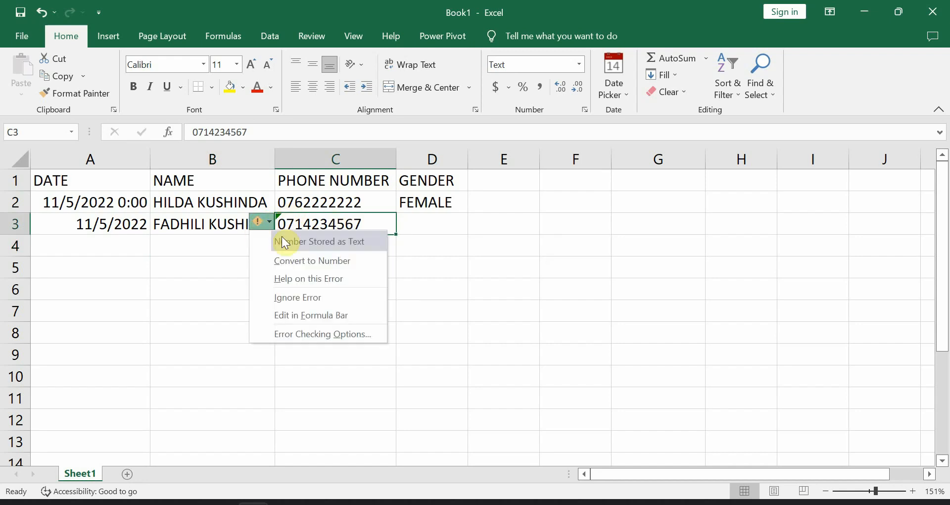
{"action": "left_click", "coordinate": [472, 310]}
- Enter MALE as the second entry's gender in D3
{"action": "left_click", "coordinate": [428, 220]}
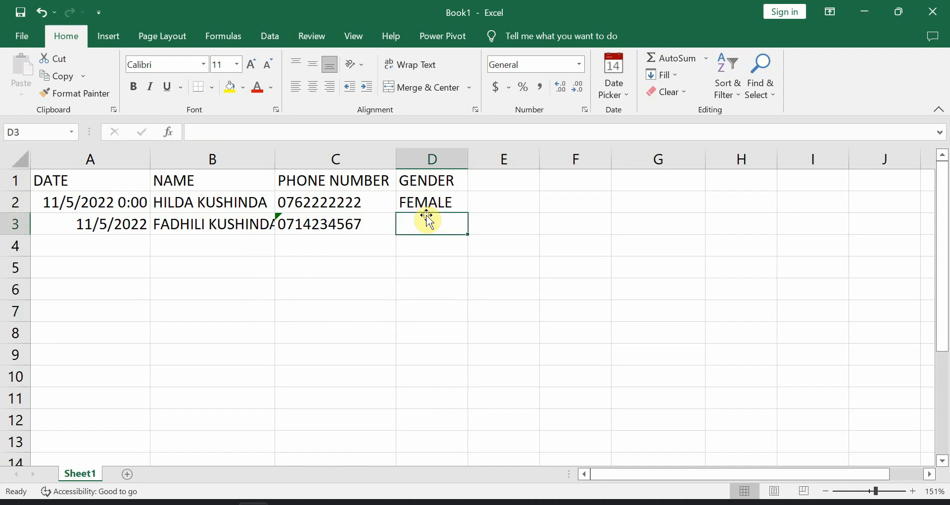
{"action": "type", "text": "MALE"}
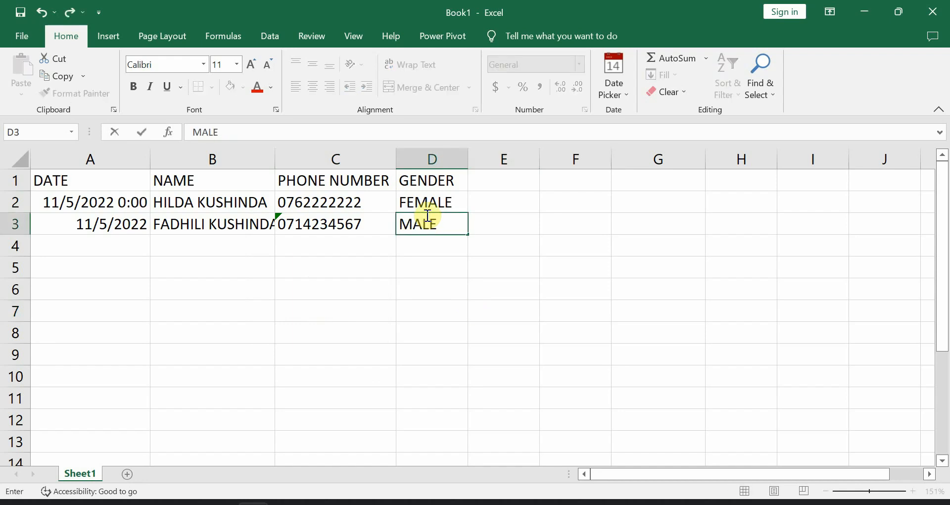
{"action": "key", "text": "Return"}
{"action": "key", "text": "Left"}
{"action": "key", "text": "Left"}
{"action": "key", "text": "Left"}
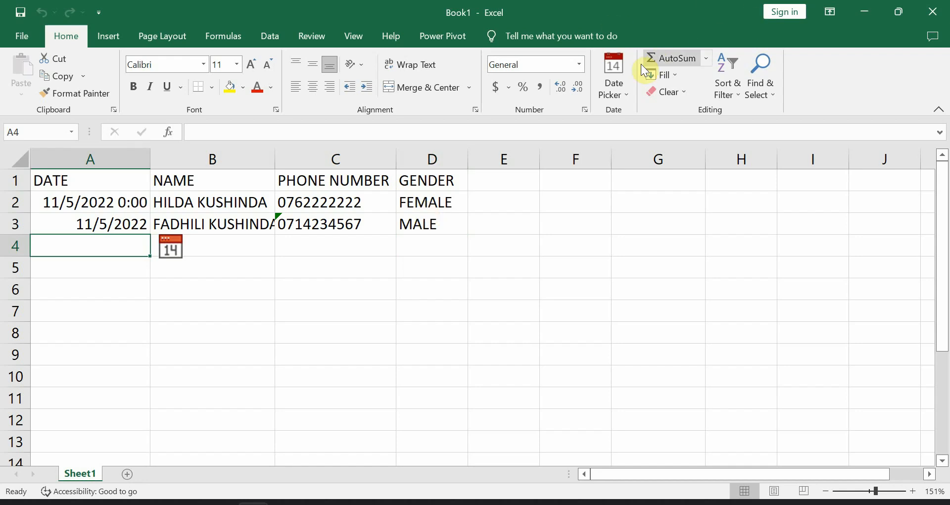
- Date A4 as 11/5/2022 with the date picker and enter TEST NAME in B4
{"action": "left_click", "coordinate": [621, 79]}
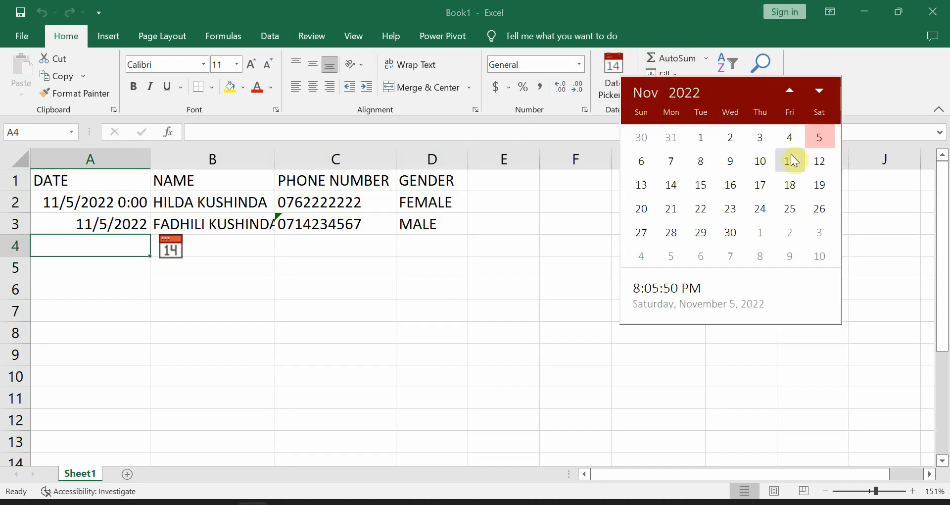
{"action": "left_click", "coordinate": [817, 139]}
{"action": "left_click", "coordinate": [242, 245]}
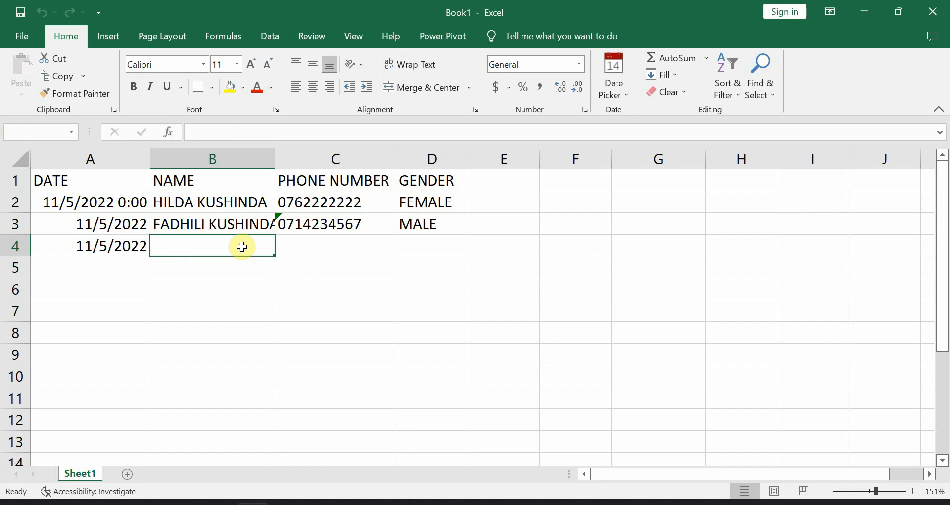
{"action": "type", "text": "TEST NAME"}
{"action": "key", "text": "Tab"}
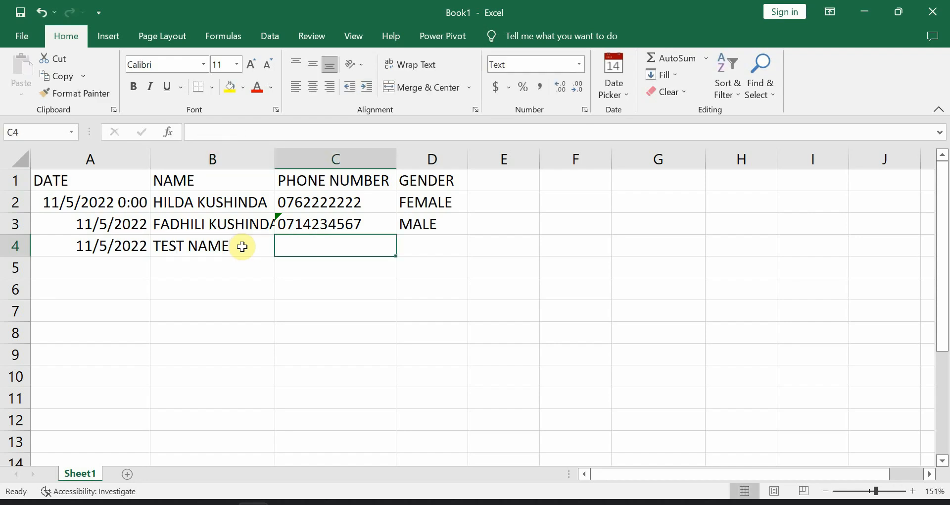
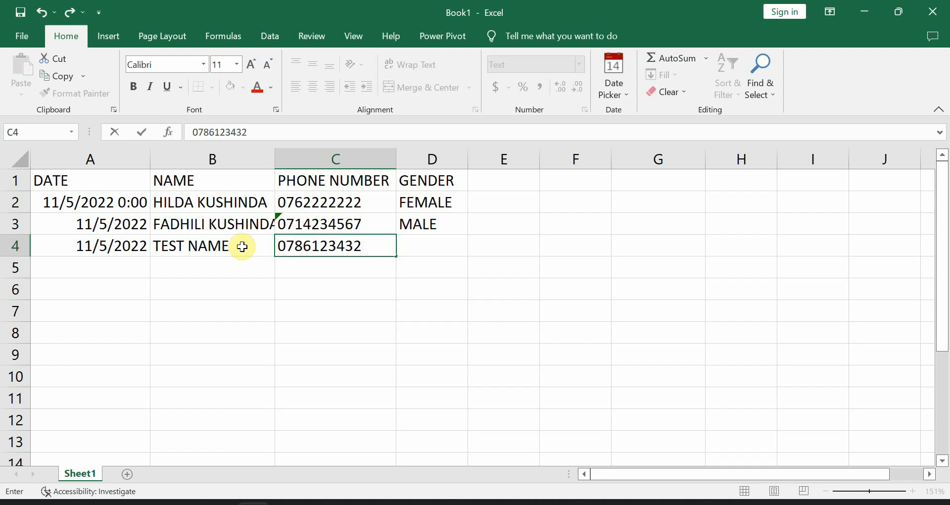
- Enter a leading-zero phone number in C4 and MALE in D4, then select C3:C4
{"action": "key", "text": "Tab"}
{"action": "type", "text": "MALE"}
{"action": "key", "text": "Tab"}
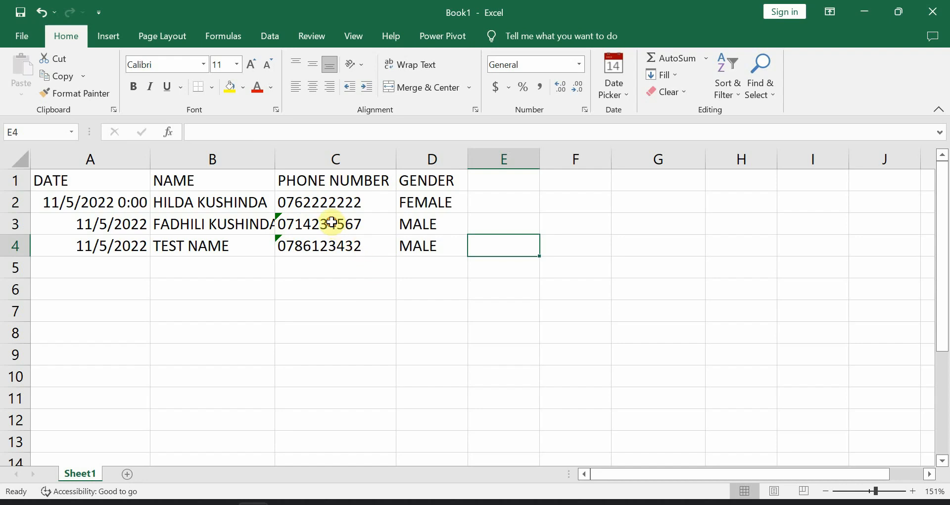
{"action": "left_click_drag", "start_coordinate": [328, 218], "coordinate": [334, 244]}
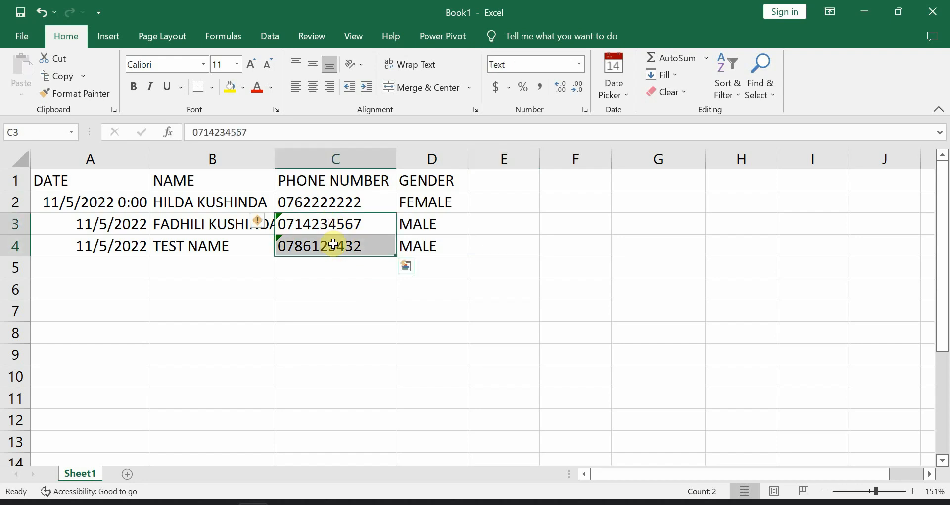
- Ignore the number-stored-as-text warning on C3:C4, then bring up the PowerPoint lesson slides
{"action": "left_click", "coordinate": [259, 224]}
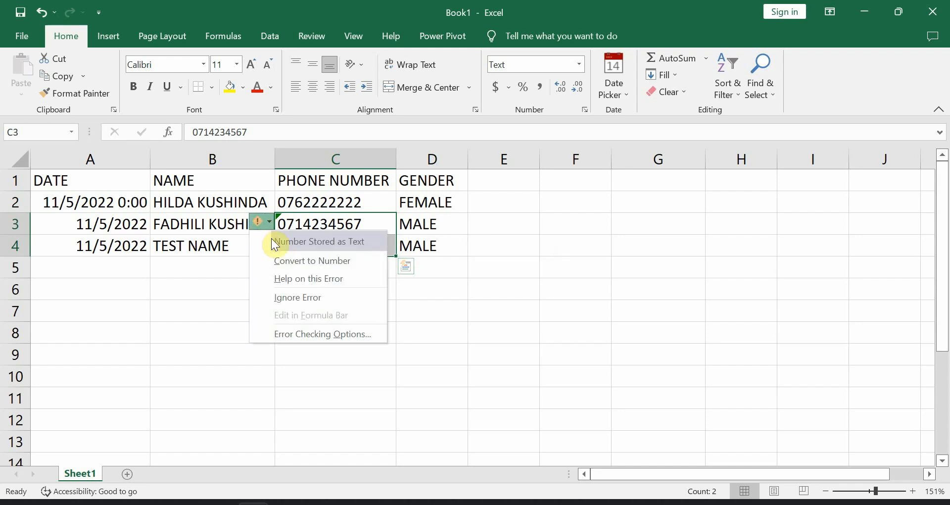
{"action": "left_click", "coordinate": [318, 302]}
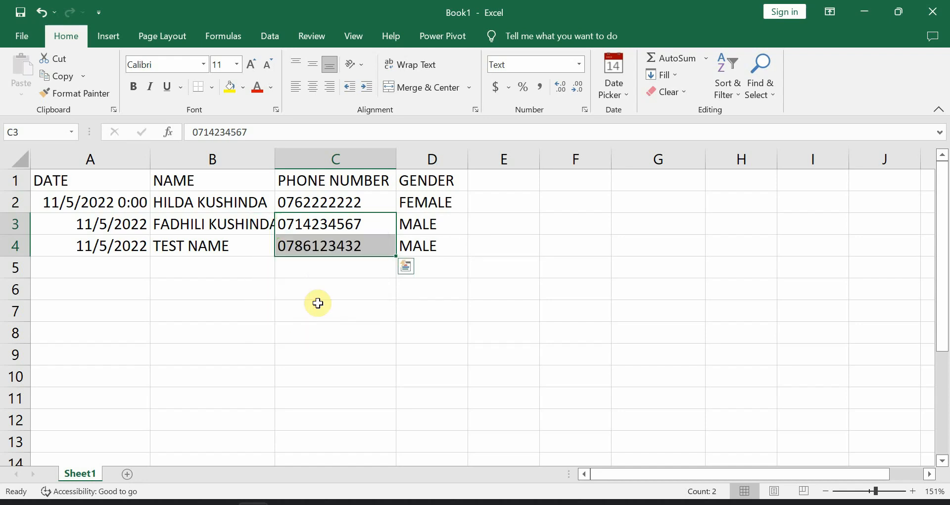
{"action": "left_click", "coordinate": [324, 263]}
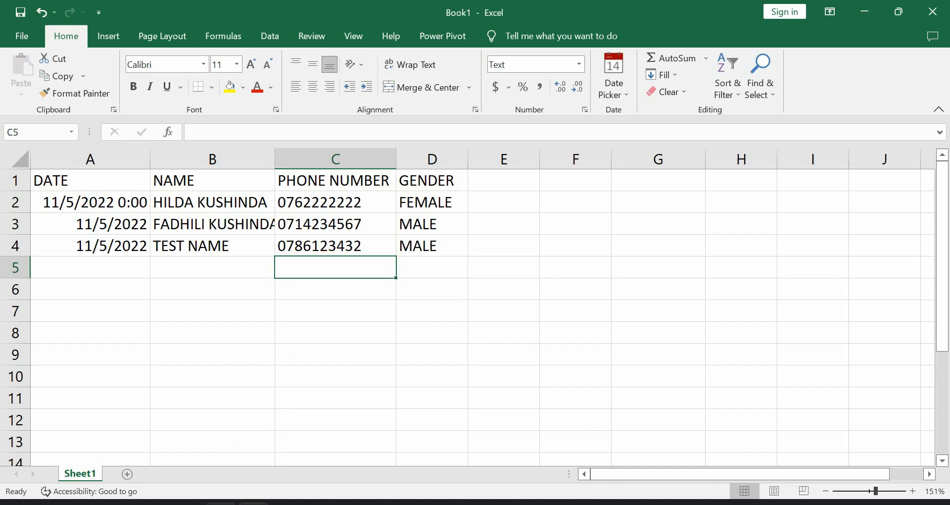
{"action": "left_click", "coordinate": [221, 503]}
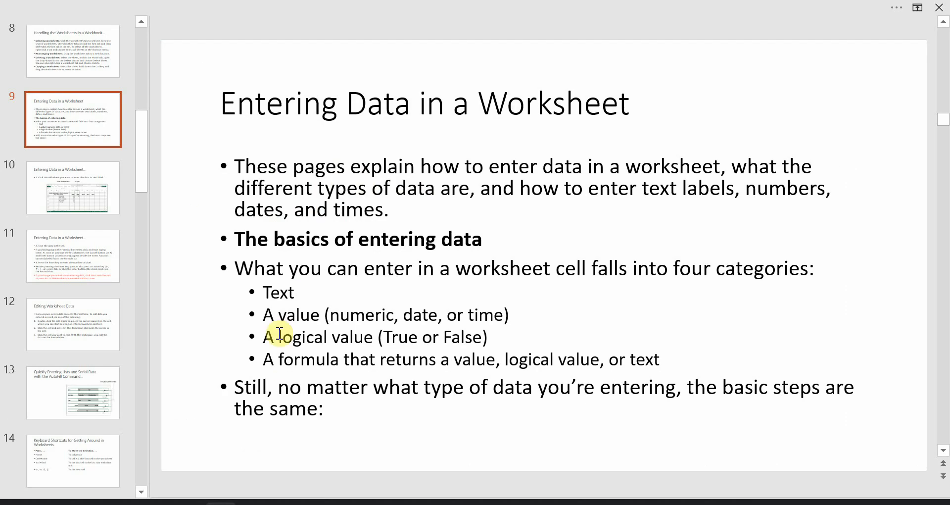
- Scroll through the AutoFill and Editing Worksheet Data slides, then go back to Book1 in Excel
{"action": "scroll", "coordinate": [280, 333], "scroll_direction": "down", "scroll_amount": 4}
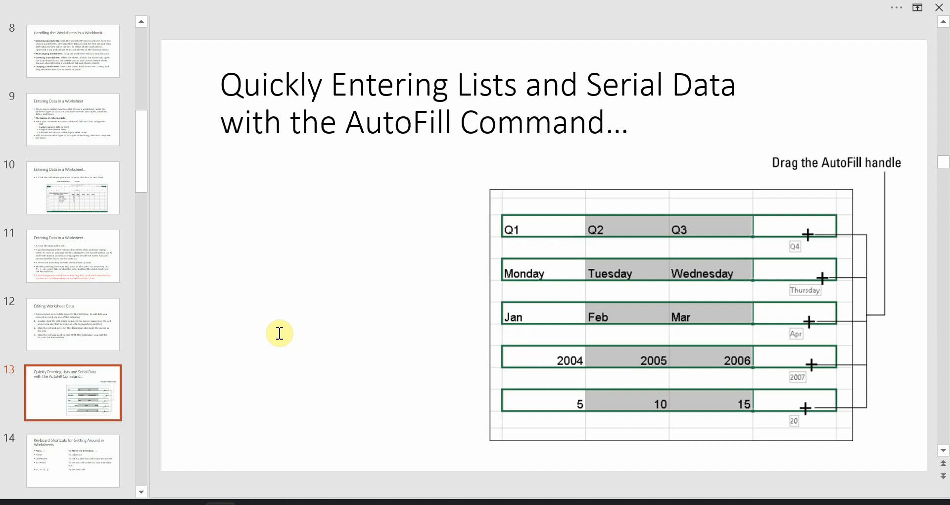
{"action": "scroll", "coordinate": [279, 333], "scroll_direction": "up", "scroll_amount": 1}
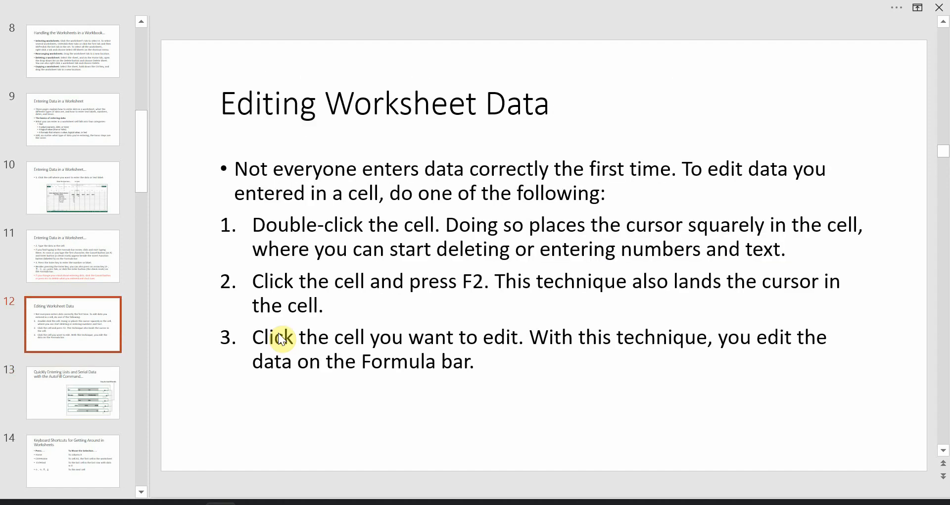
{"action": "left_click", "coordinate": [254, 503]}
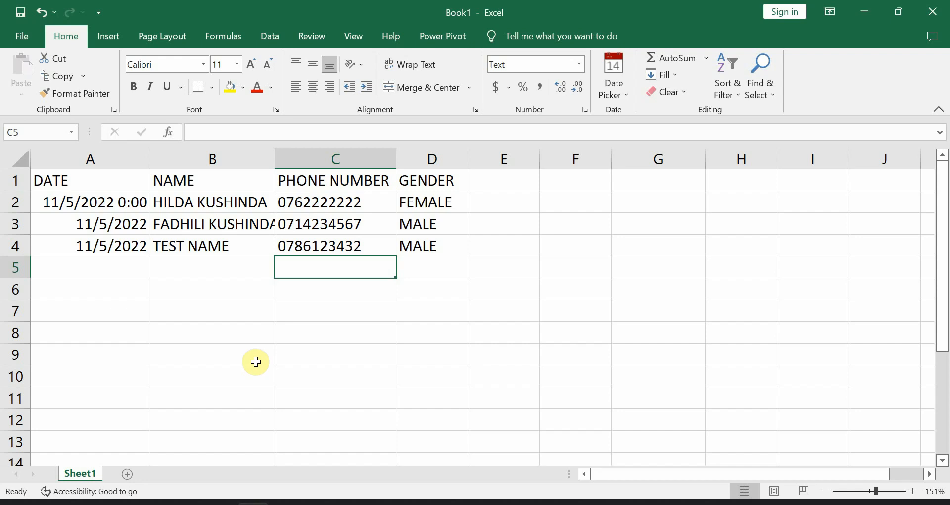
- Drag column B wider so every full student name shows, then begin editing B2
{"action": "left_click", "coordinate": [244, 156]}
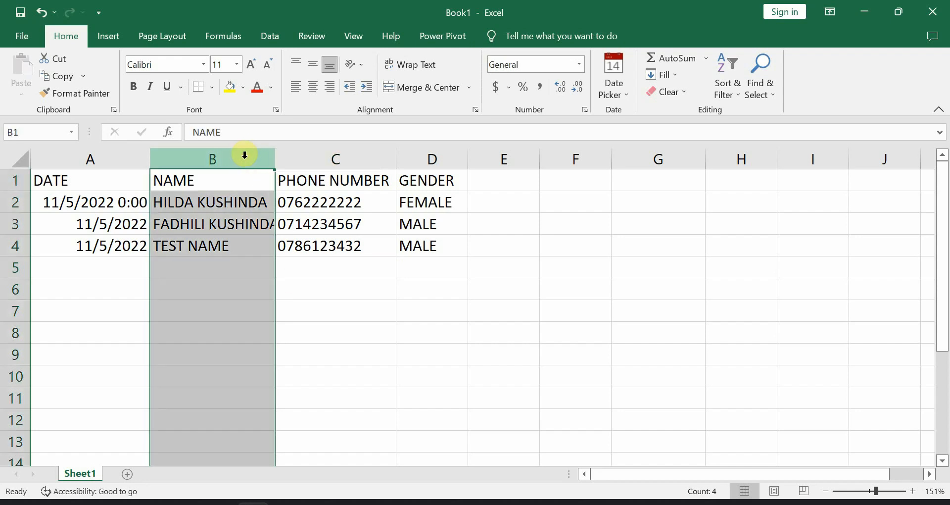
{"action": "left_click", "coordinate": [244, 270]}
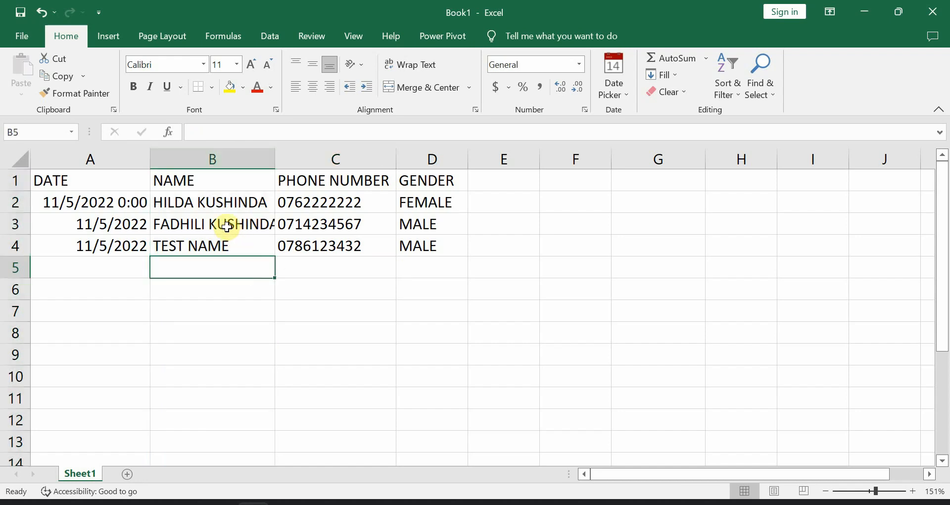
{"action": "left_click", "coordinate": [219, 226]}
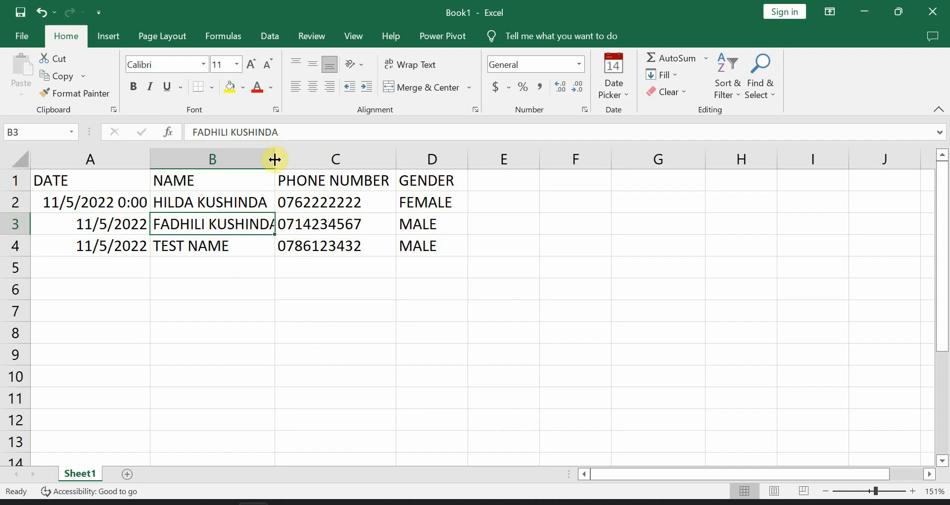
{"action": "left_click_drag", "start_coordinate": [275, 160], "coordinate": [365, 166]}
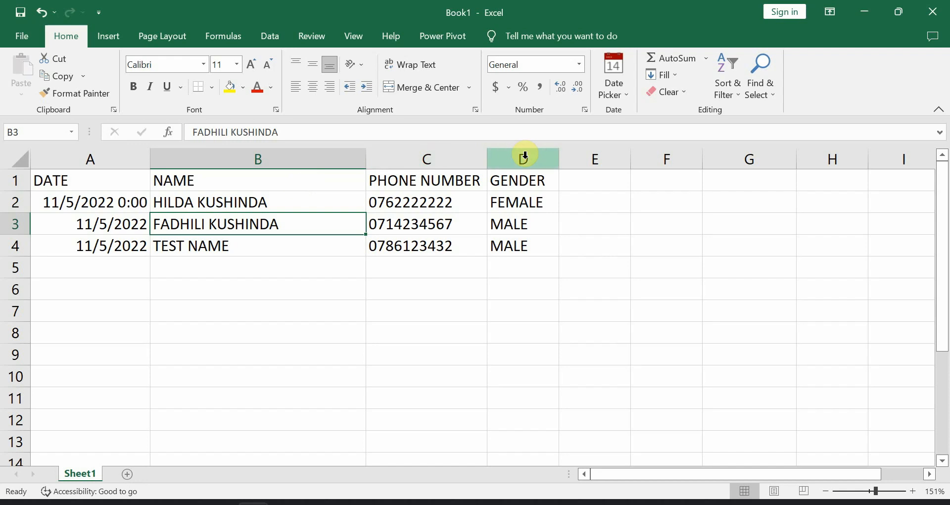
{"action": "mouse_move", "coordinate": [488, 161]}
{"action": "left_mouse_down"}
{"action": "mouse_move", "coordinate": [395, 160]}
{"action": "mouse_move", "coordinate": [505, 169]}
{"action": "mouse_move", "coordinate": [486, 157]}
{"action": "left_mouse_up"}
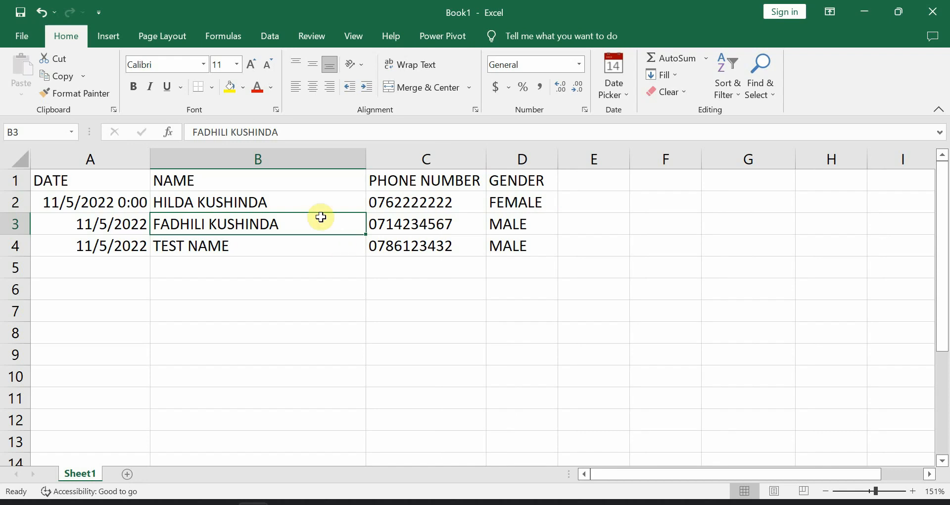
{"action": "left_click", "coordinate": [312, 202]}
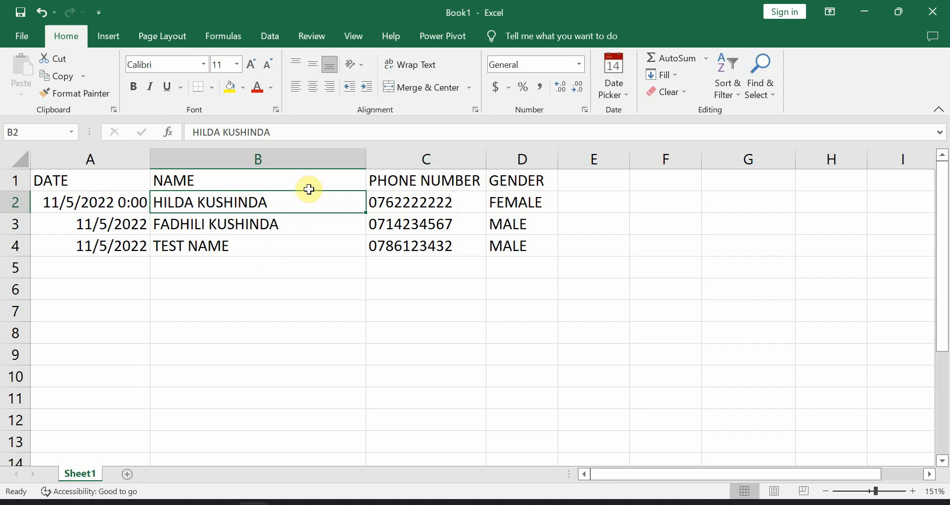
{"action": "left_click", "coordinate": [314, 127]}
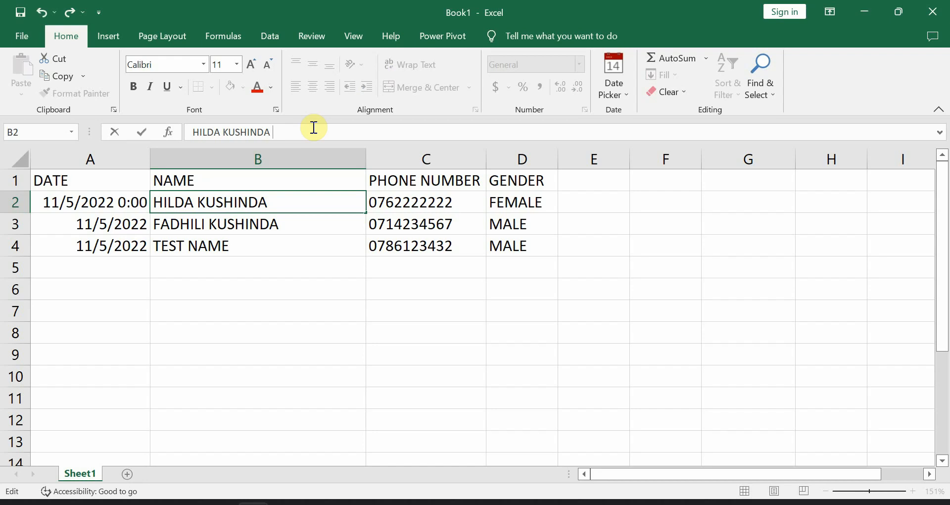
- Replace the first student's surname in B2 with a new surname
{"action": "key", "text": "BackSpace"}
{"action": "key", "text": "BackSpace"}
{"action": "key", "text": "BackSpace"}
{"action": "key", "text": "BackSpace"}
{"action": "key", "text": "BackSpace"}
{"action": "key", "text": "BackSpace"}
{"action": "key", "text": "BackSpace"}
{"action": "key", "text": "BackSpace"}
{"action": "key", "text": "BackSpace"}
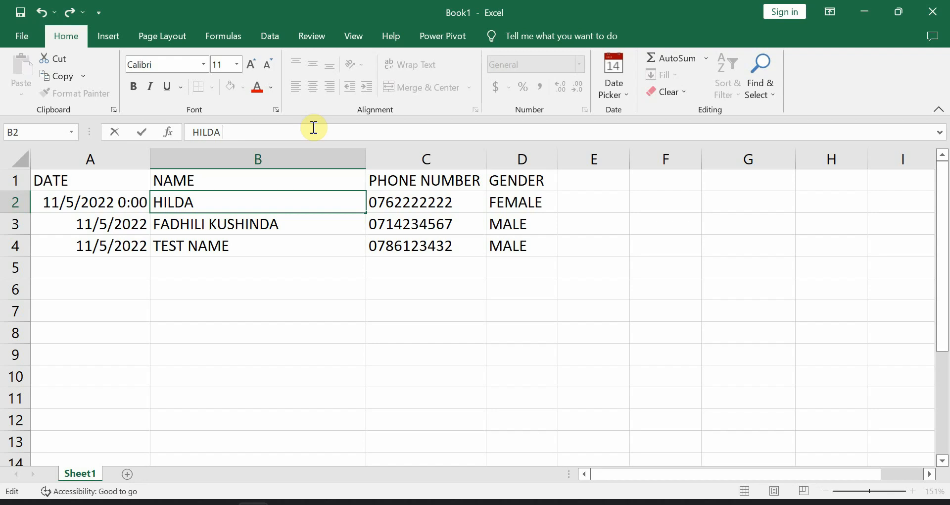
{"action": "type", "text": "PROSPER"}
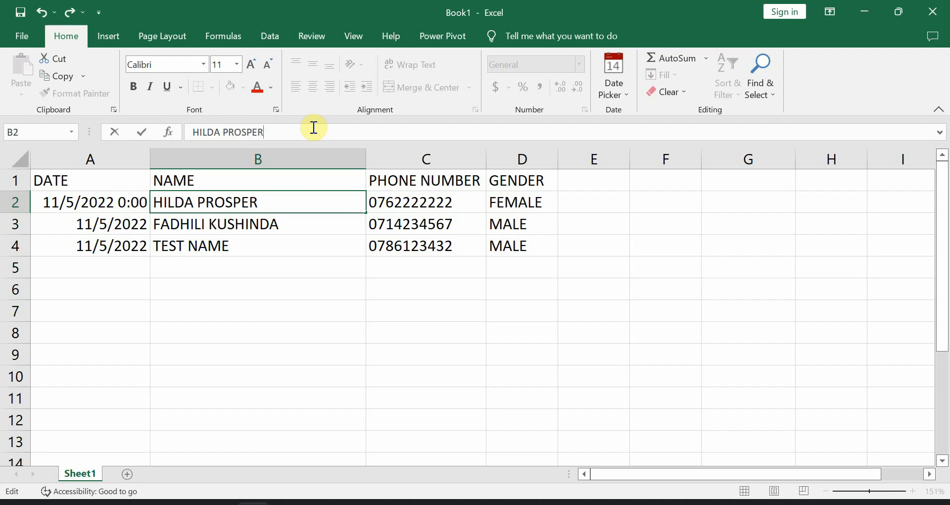
{"action": "key", "text": "Return"}
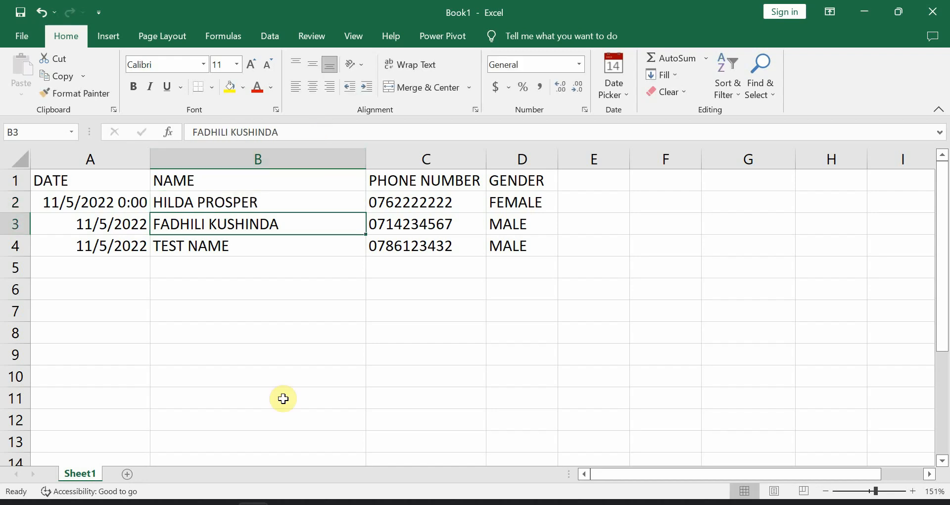
{"action": "left_click", "coordinate": [298, 204]}
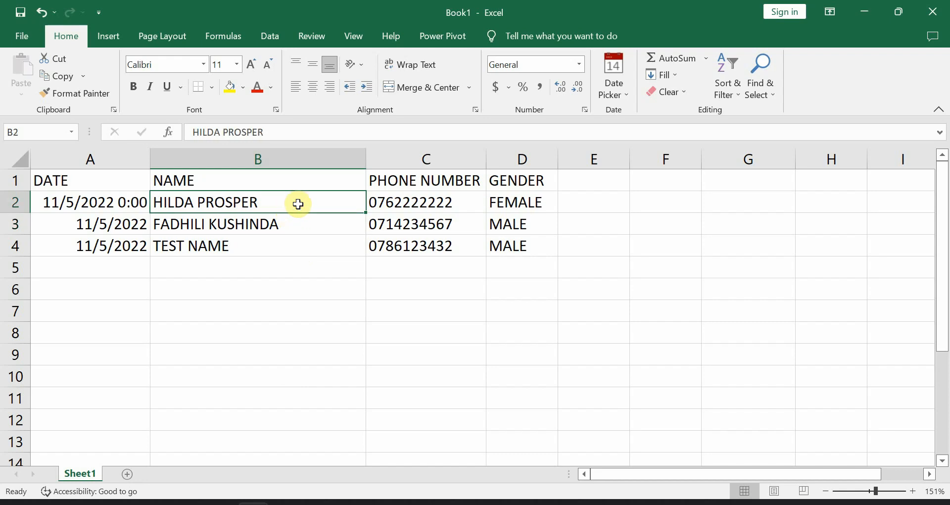
{"action": "left_click", "coordinate": [307, 217]}
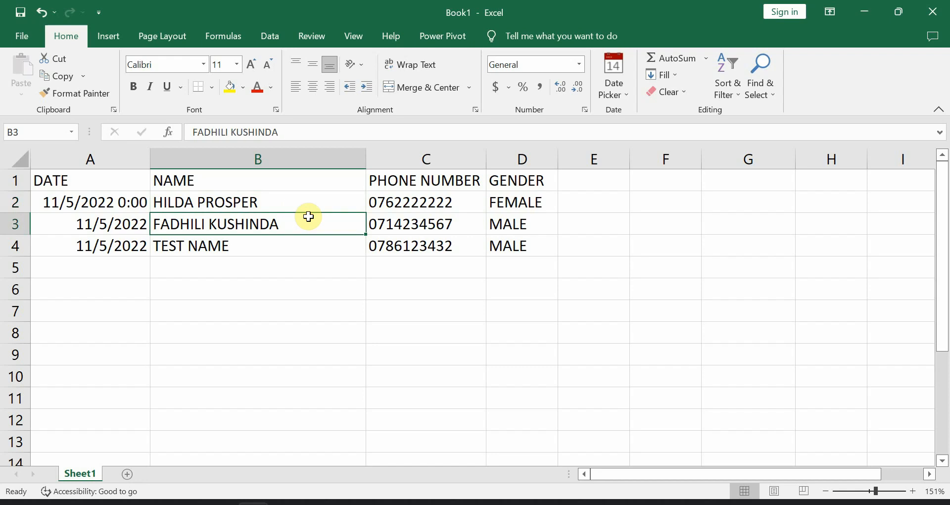
- Change the B4 entry from TEST NAME to TEST TEST
{"action": "left_click", "coordinate": [274, 243]}
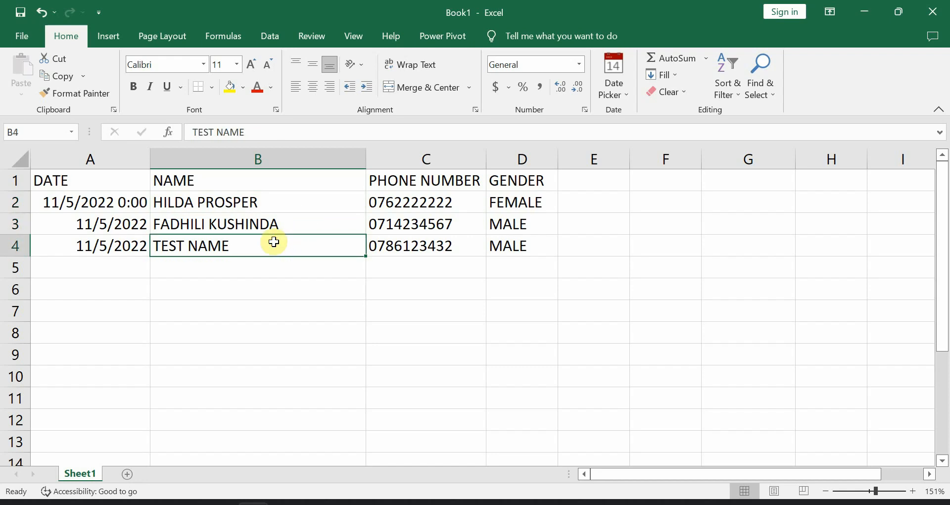
{"action": "double_click", "coordinate": [274, 243]}
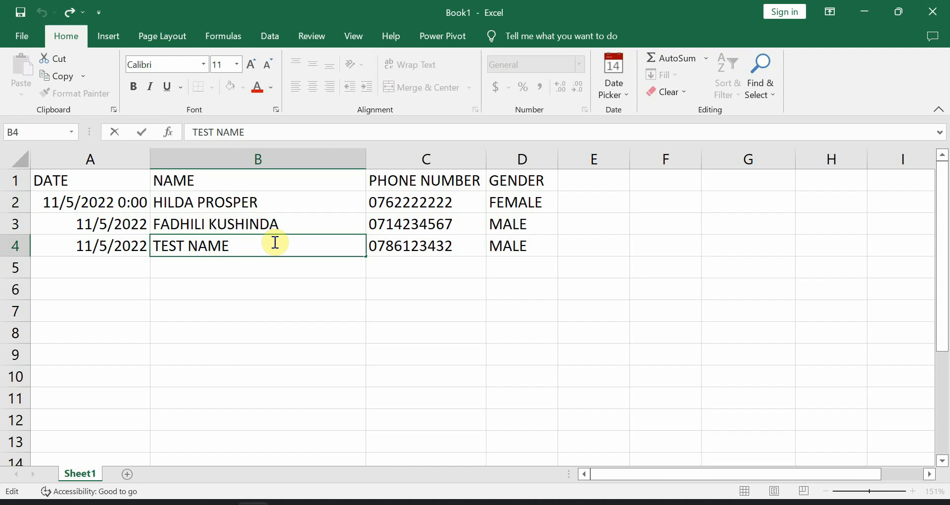
{"action": "key", "text": "BackSpace"}
{"action": "key", "text": "BackSpace"}
{"action": "key", "text": "BackSpace"}
{"action": "key", "text": "BackSpace"}
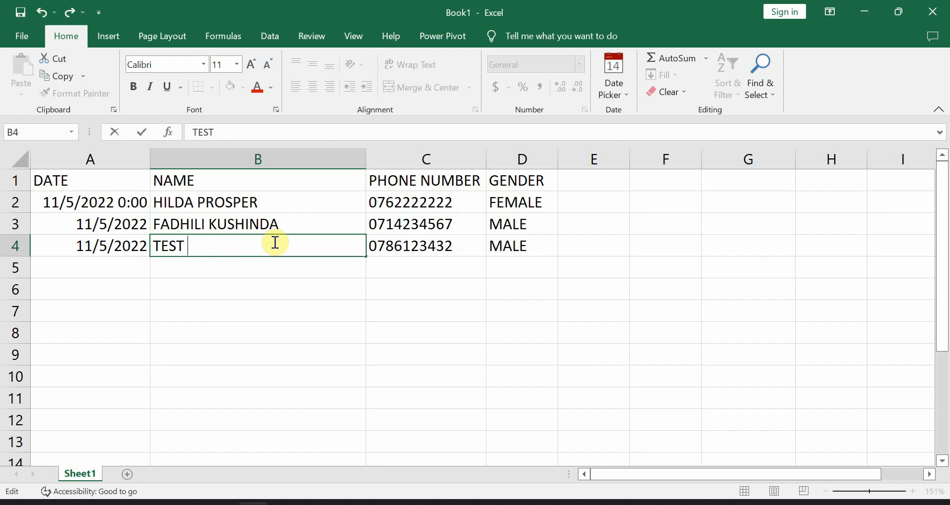
{"action": "type", "text": "TEST"}
{"action": "key", "text": "Return"}
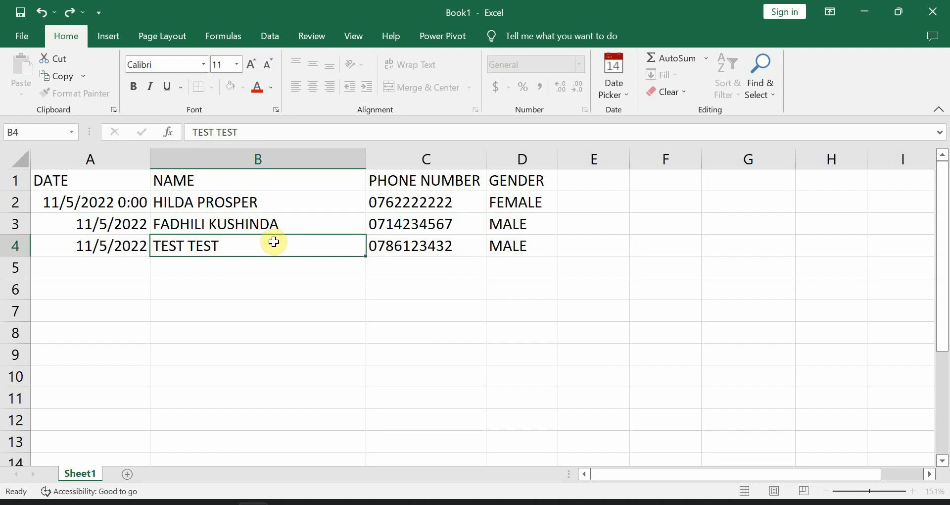
{"action": "left_click", "coordinate": [274, 242]}
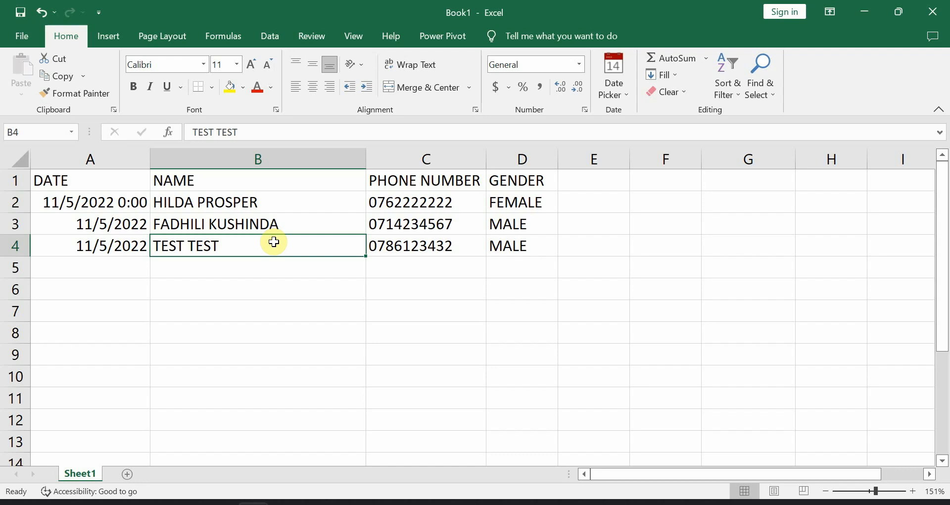
- Insert a blank row above the table and type STUDENTS in A1
{"action": "left_click", "coordinate": [15, 183]}
{"action": "right_click", "coordinate": [15, 184]}
{"action": "left_click", "coordinate": [78, 315]}
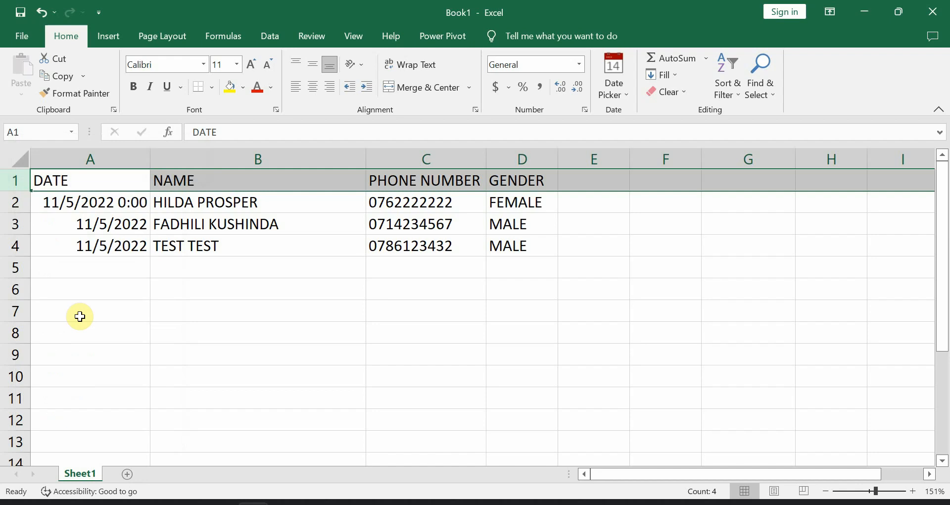
{"action": "left_click", "coordinate": [102, 180]}
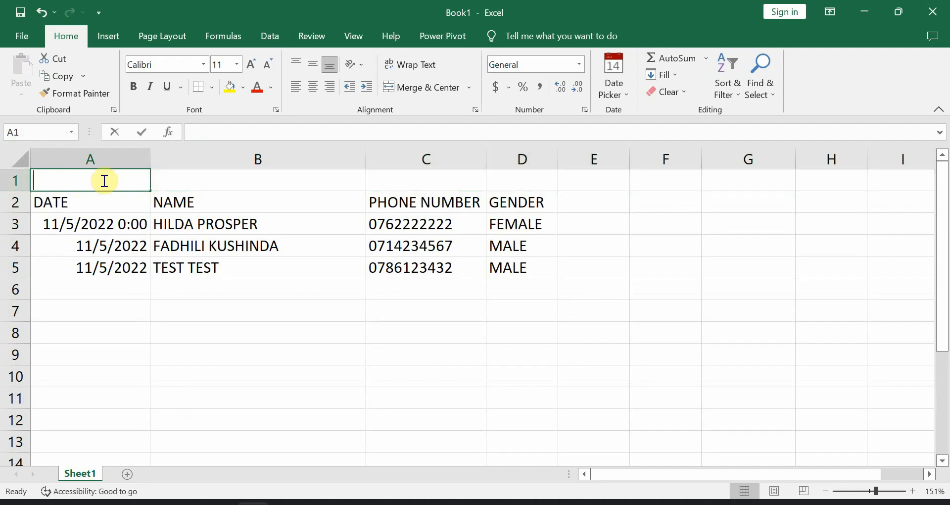
{"action": "type", "text": "STUDENTS"}
{"action": "left_click", "coordinate": [103, 179]}
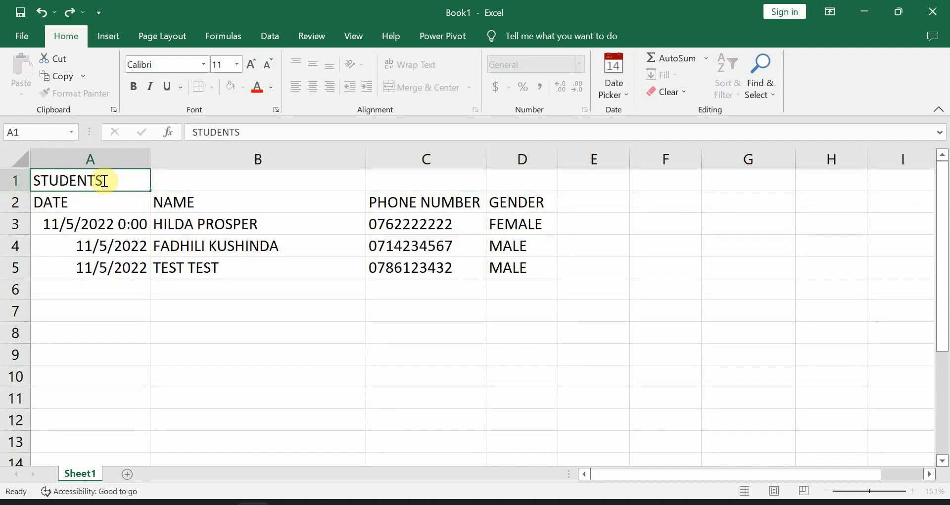
- Merge and center A1:D1 and extend the title to STUDENTS LIST
{"action": "left_click_drag", "start_coordinate": [103, 179], "coordinate": [513, 167]}
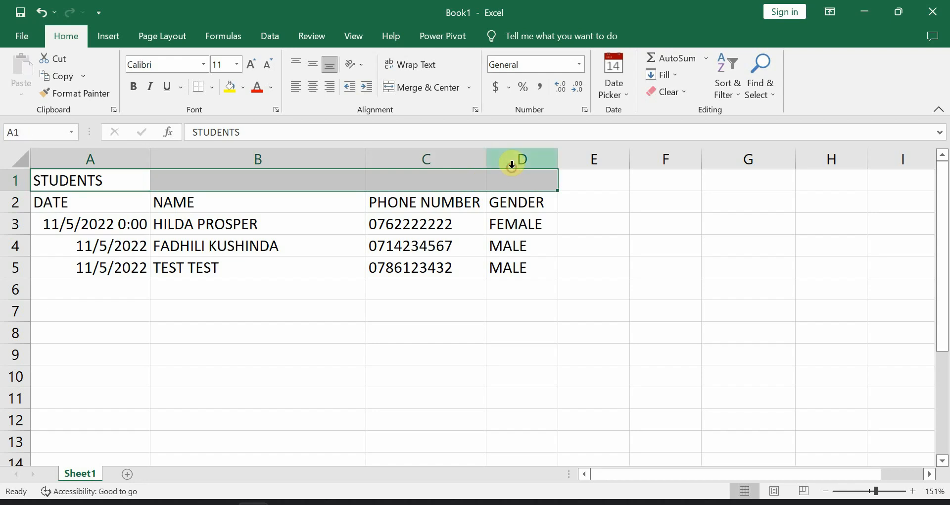
{"action": "left_click", "coordinate": [402, 87]}
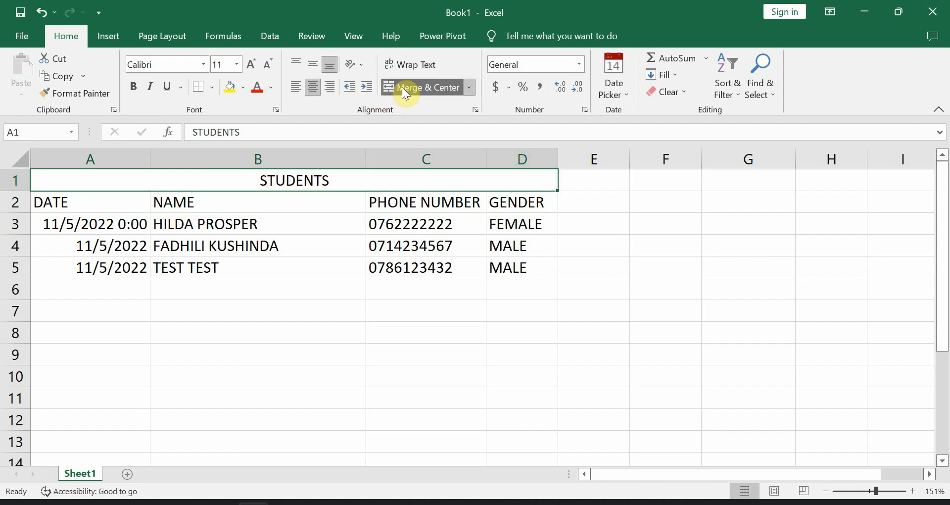
{"action": "double_click", "coordinate": [344, 183]}
{"action": "type", "text": "LIST"}
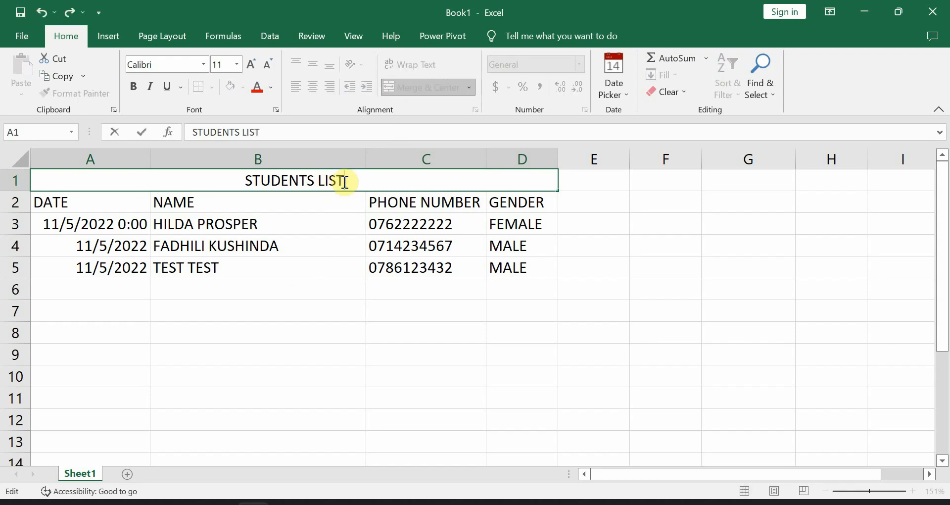
{"action": "key", "text": "Tab"}
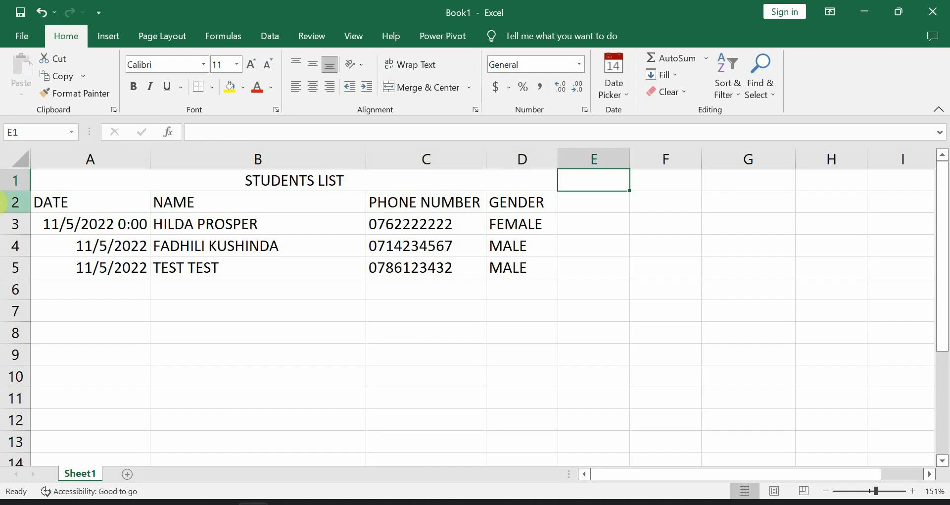
- Insert a blank column before DATE and type the heading SN in A2
{"action": "left_click", "coordinate": [70, 159]}
{"action": "right_click", "coordinate": [70, 164]}
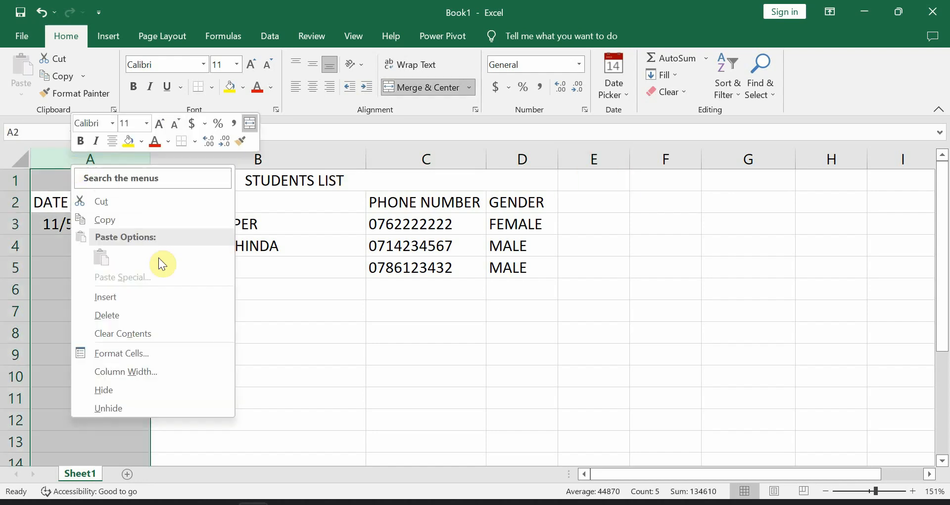
{"action": "left_click", "coordinate": [148, 296]}
{"action": "left_click", "coordinate": [82, 210]}
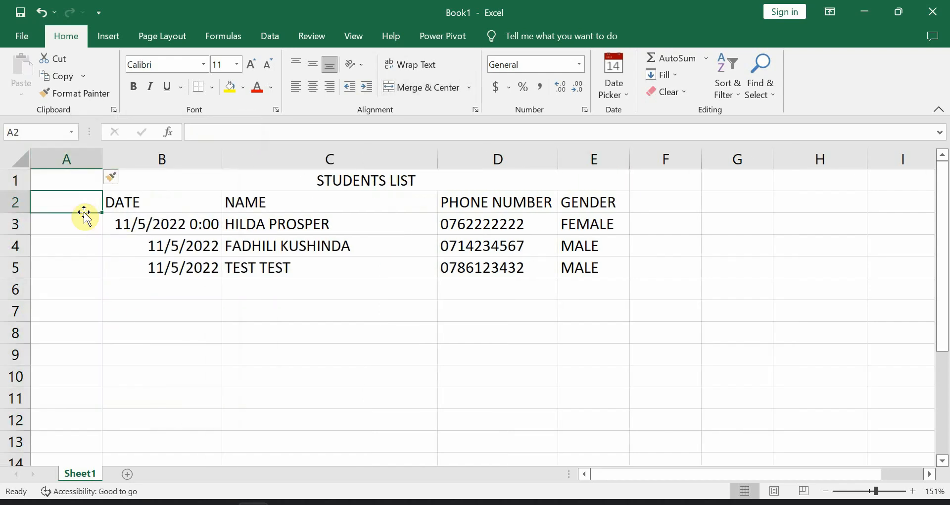
{"action": "type", "text": "SN"}
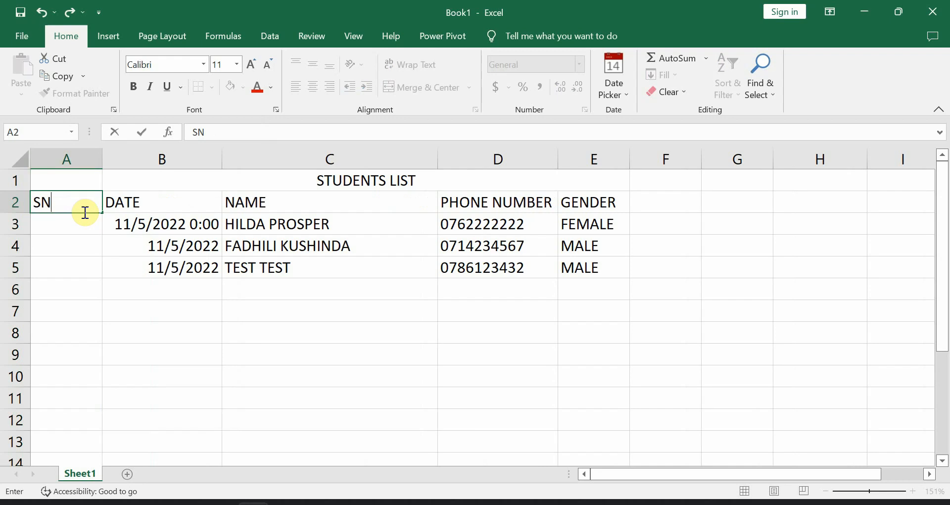
{"action": "left_click", "coordinate": [133, 293]}
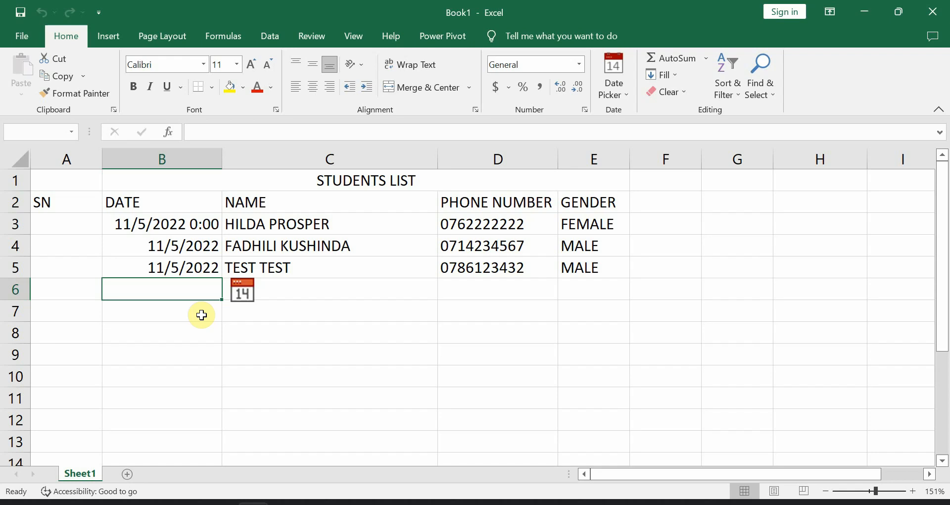
{"action": "left_click", "coordinate": [71, 219]}
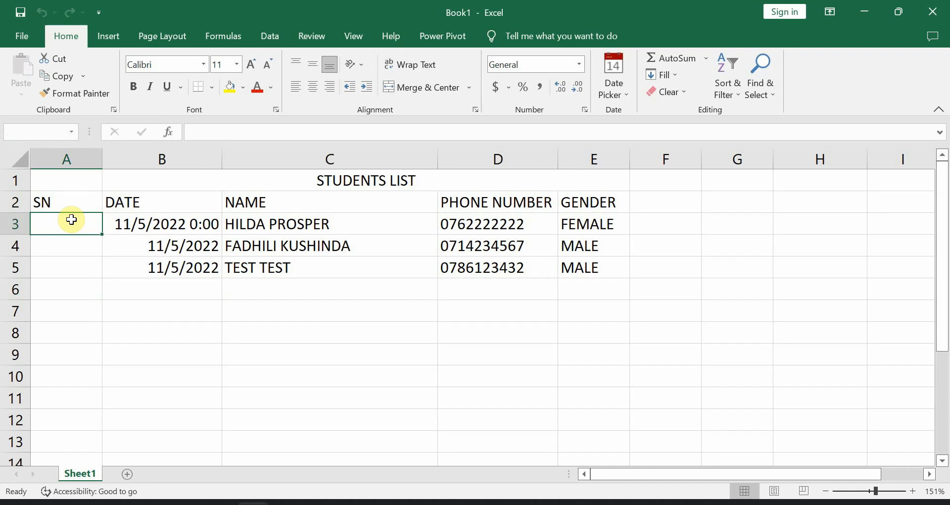
- Enter 1 in A3 and 2 in A4 of the SN column
{"action": "type", "text": "1"}
{"action": "key", "text": "Return"}
{"action": "type", "text": "2"}
{"action": "key", "text": "Return"}
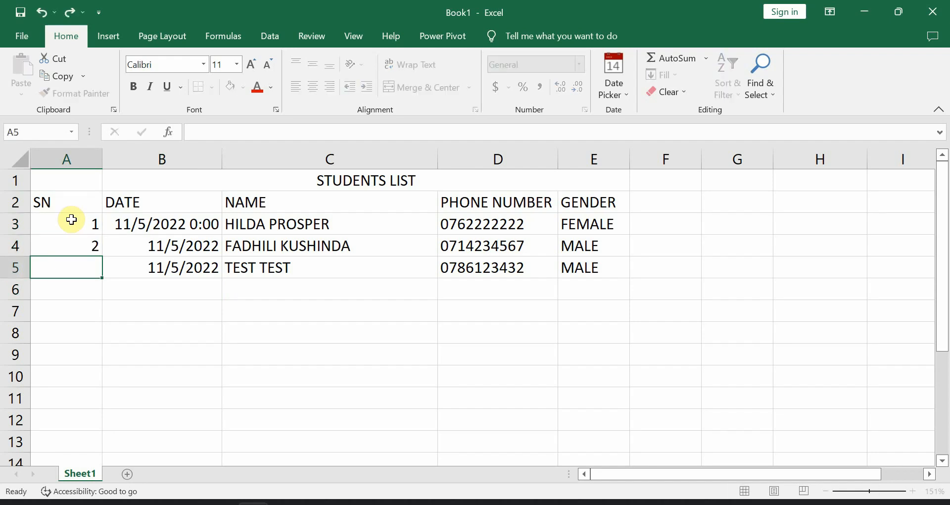
{"action": "key", "text": "Return"}
{"action": "key", "text": "Return"}
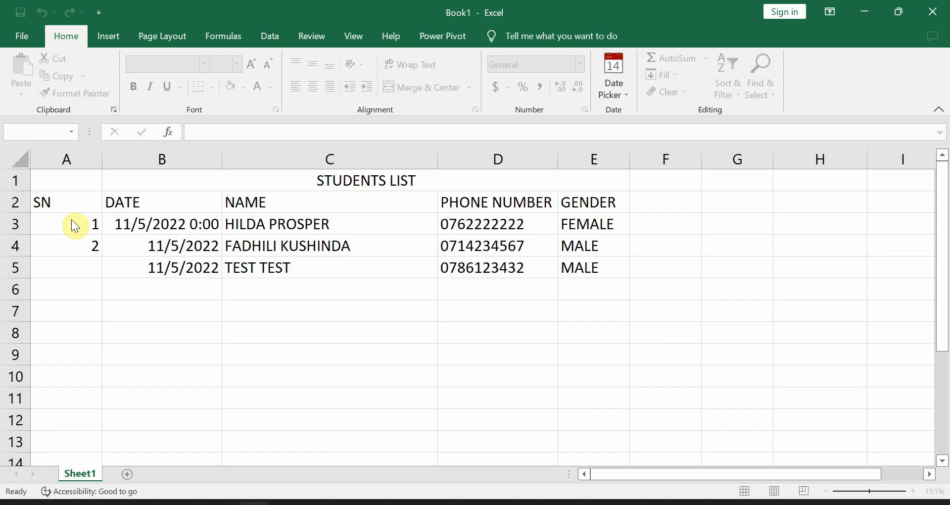
- Put a test value of 300 in A8, then select A3
{"action": "left_click", "coordinate": [74, 334]}
{"action": "type", "text": "3"}
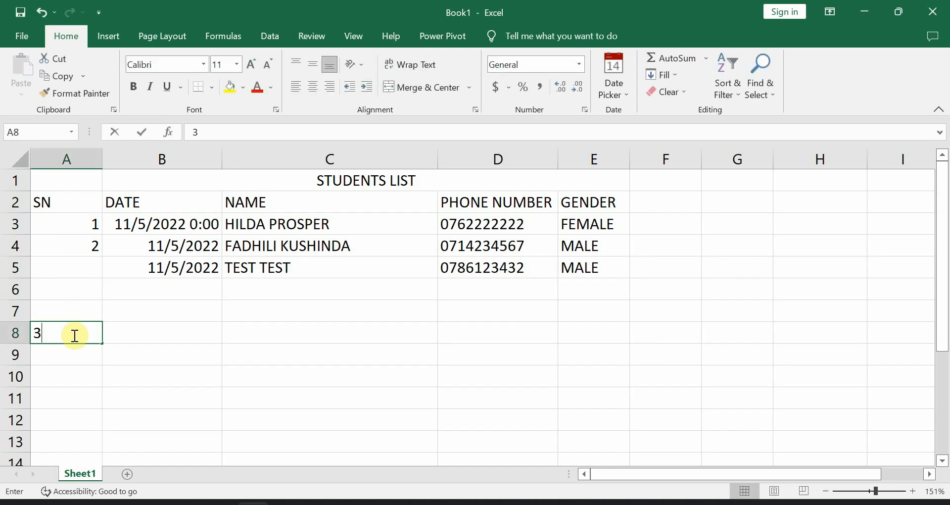
{"action": "type", "text": "00"}
{"action": "key", "text": "Return"}
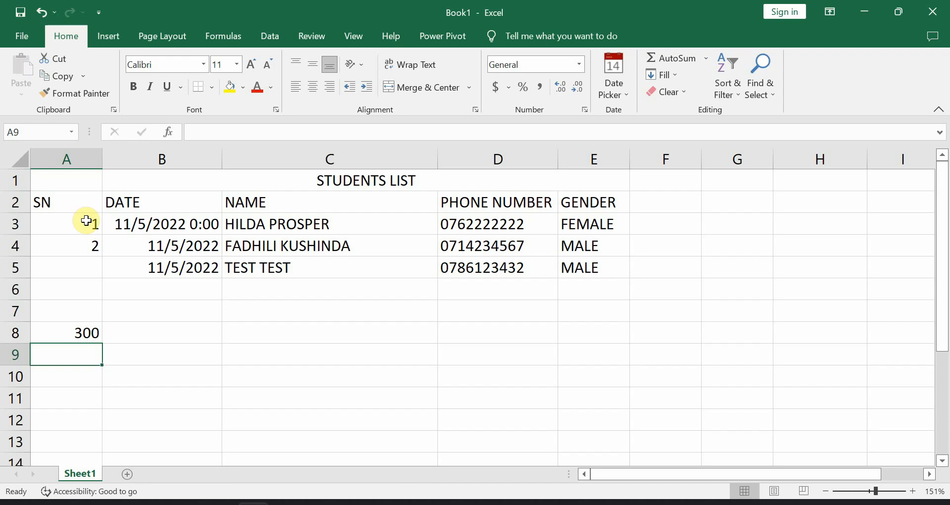
{"action": "left_click", "coordinate": [86, 221]}
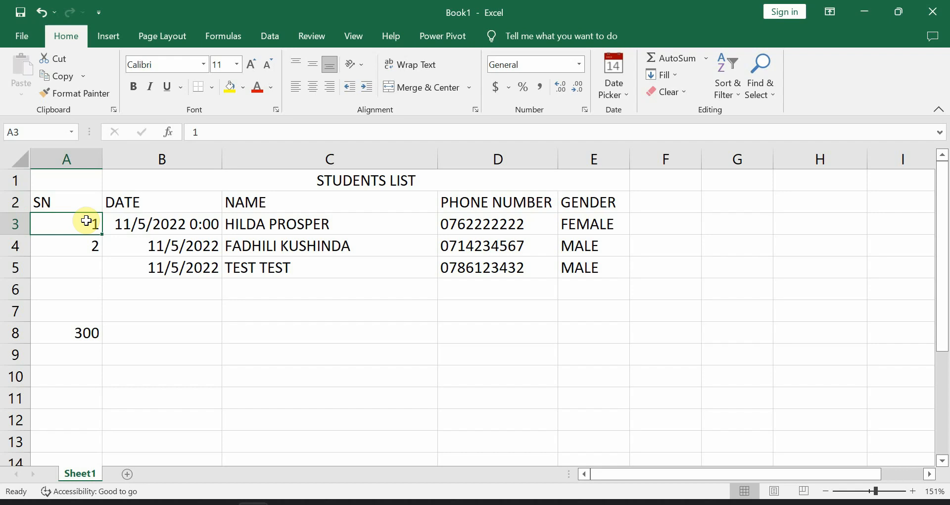
- Auto-fill the SN numbers from A3:A4 down to A13, giving 1 through 11
{"action": "left_click_drag", "start_coordinate": [86, 221], "coordinate": [81, 239]}
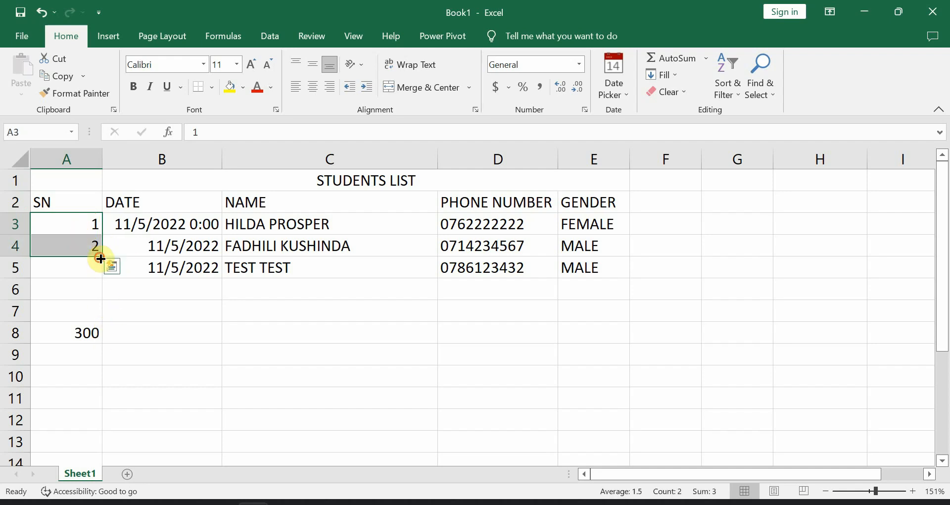
{"action": "left_click_drag", "start_coordinate": [101, 258], "coordinate": [101, 258]}
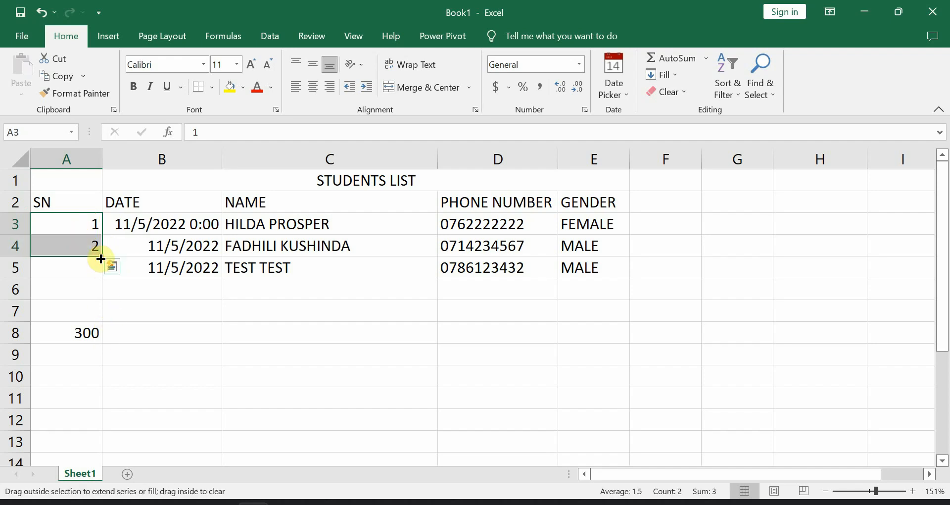
{"action": "left_click", "coordinate": [83, 286]}
{"action": "left_click_drag", "start_coordinate": [79, 221], "coordinate": [84, 243]}
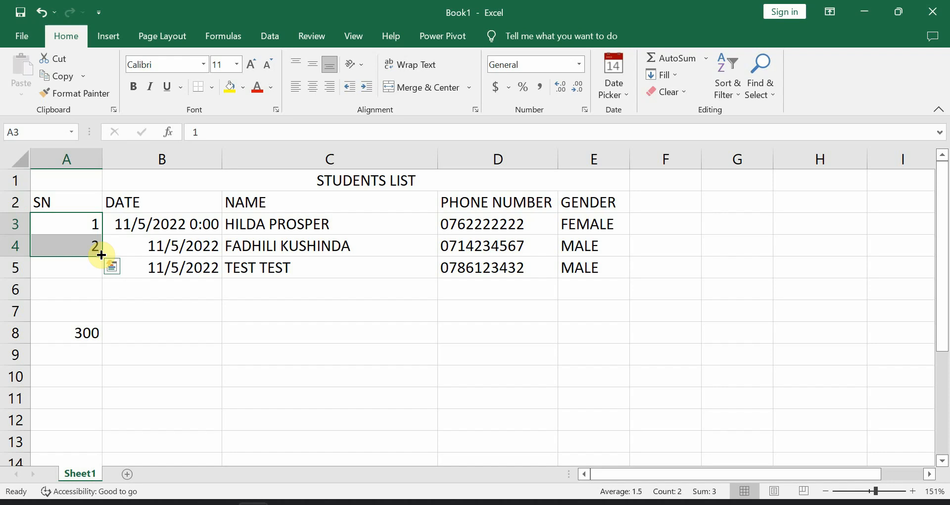
{"action": "left_click_drag", "start_coordinate": [101, 255], "coordinate": [101, 255]}
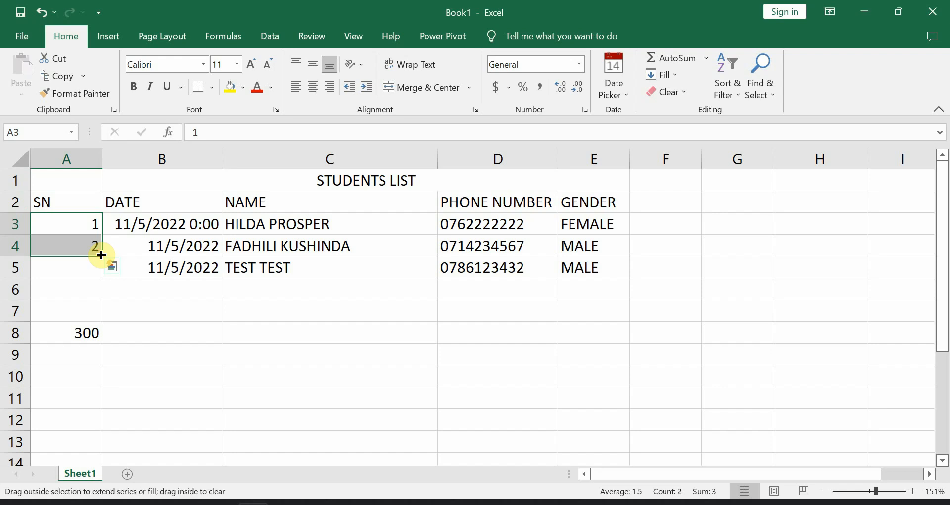
{"action": "left_click_drag", "start_coordinate": [101, 255], "coordinate": [104, 452]}
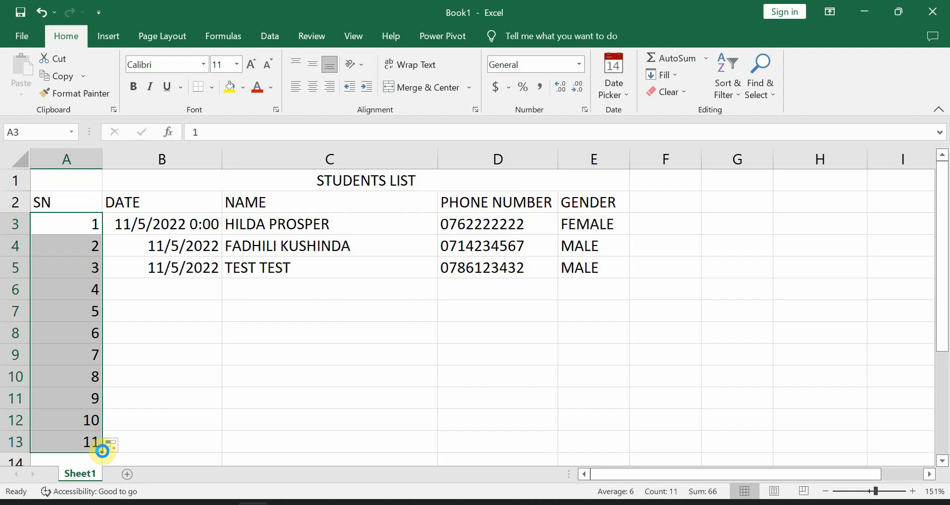
- Create a new blank workbook, Book2, and check the AutoFill slide in PowerPoint
{"action": "key", "text": "ctrl+n"}
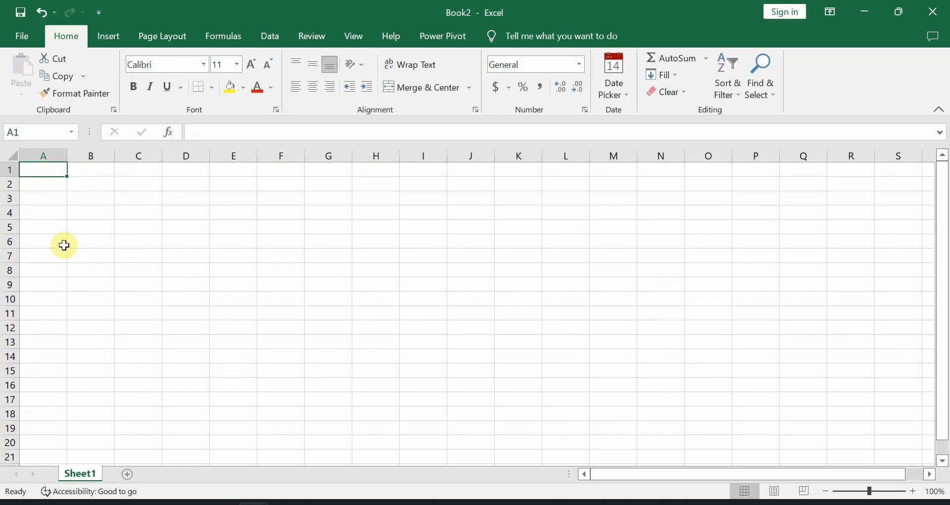
{"action": "left_click", "coordinate": [221, 503]}
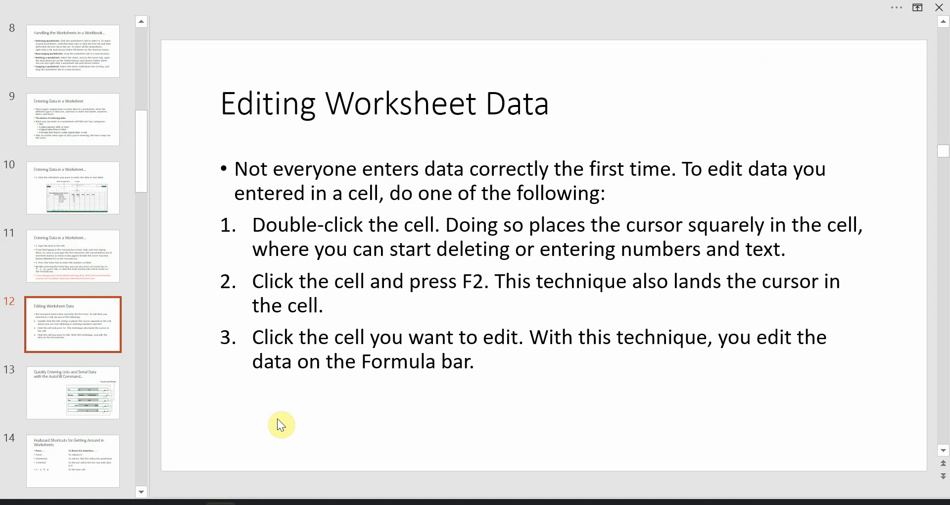
{"action": "scroll", "coordinate": [278, 420], "scroll_direction": "down", "scroll_amount": 1}
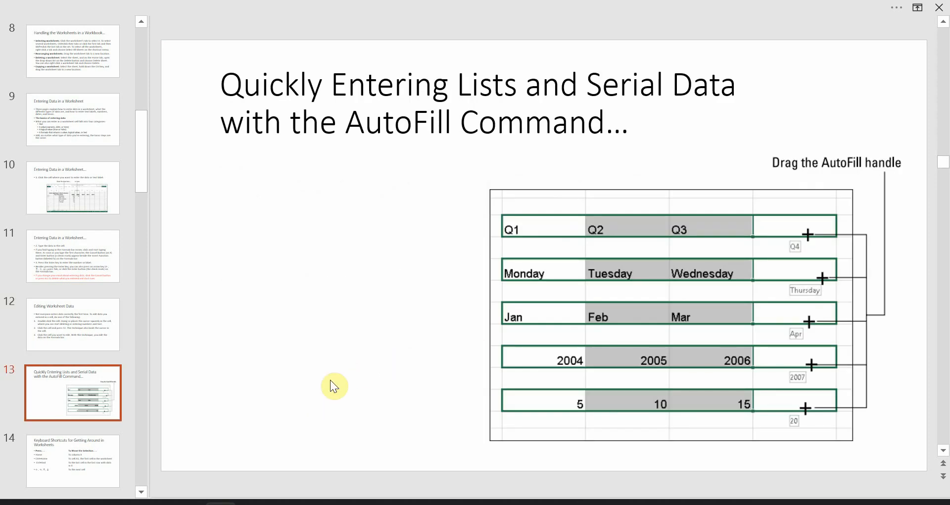
- In Book2, enter the heading SN in A1, with 1 in A2 and 2 in A3
{"action": "mouse_move", "coordinate": [254, 503]}
{"action": "left_click", "coordinate": [296, 473]}
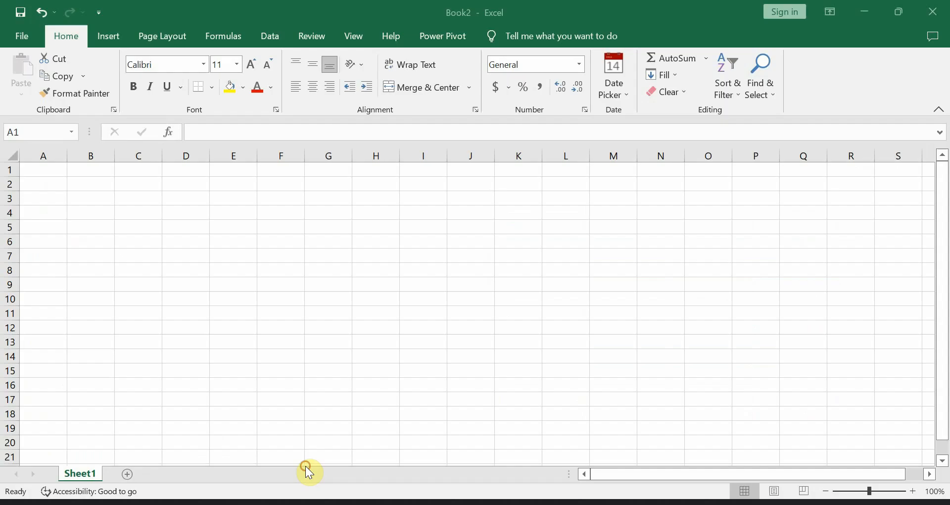
{"action": "scroll", "coordinate": [159, 331], "scroll_direction": "up", "scroll_amount": 5}
{"action": "key", "text": "ctrl+Home"}
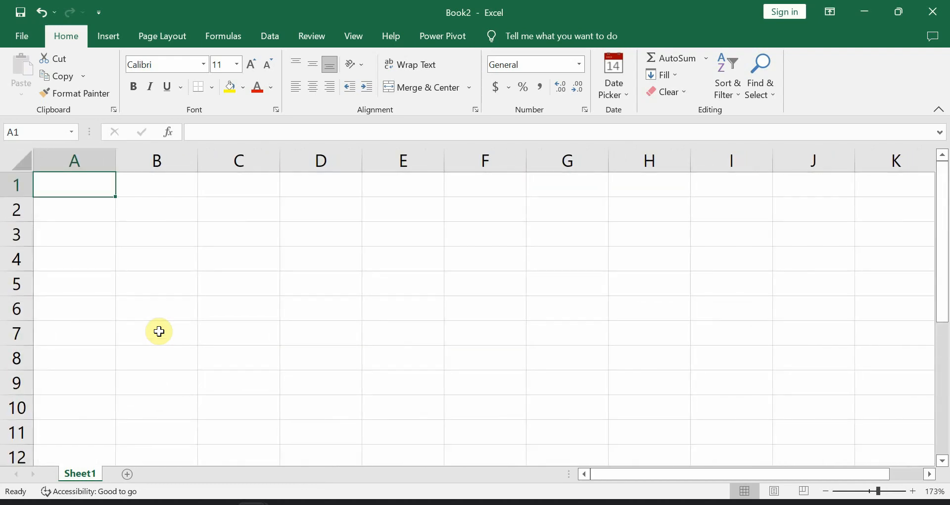
{"action": "type", "text": "SN"}
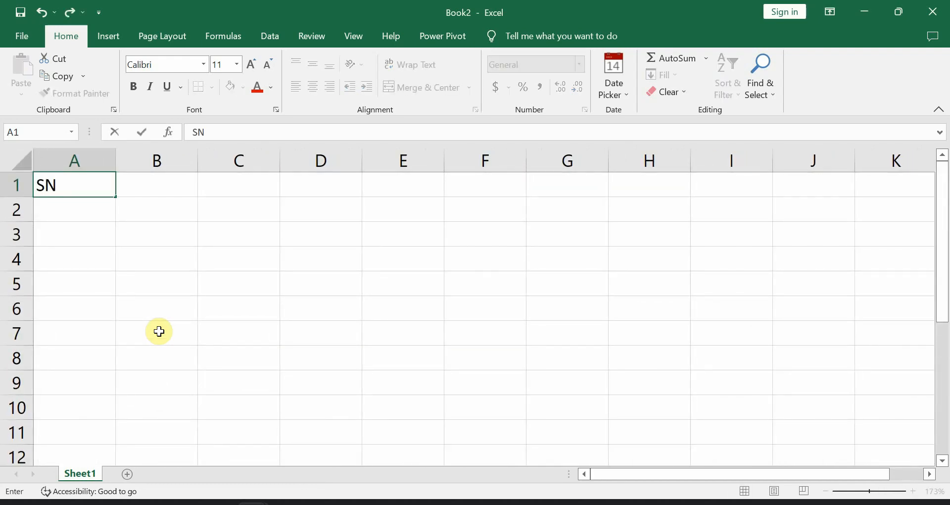
{"action": "key", "text": "Return"}
{"action": "type", "text": "1"}
{"action": "key", "text": "Return"}
{"action": "type", "text": "2"}
{"action": "key", "text": "Return"}
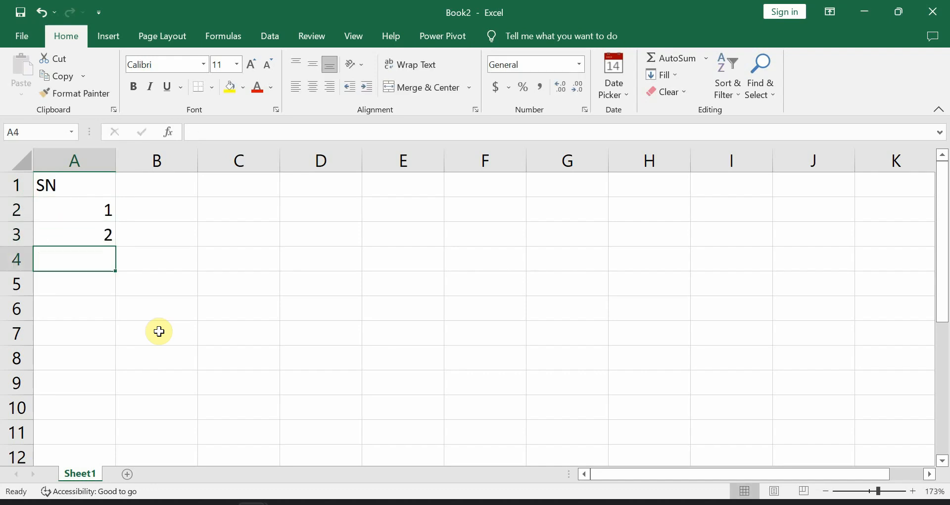
- Auto-fill the numbers from A2:A3 down to 10 in A11
{"action": "left_click", "coordinate": [97, 212]}
{"action": "left_click_drag", "start_coordinate": [98, 213], "coordinate": [91, 232]}
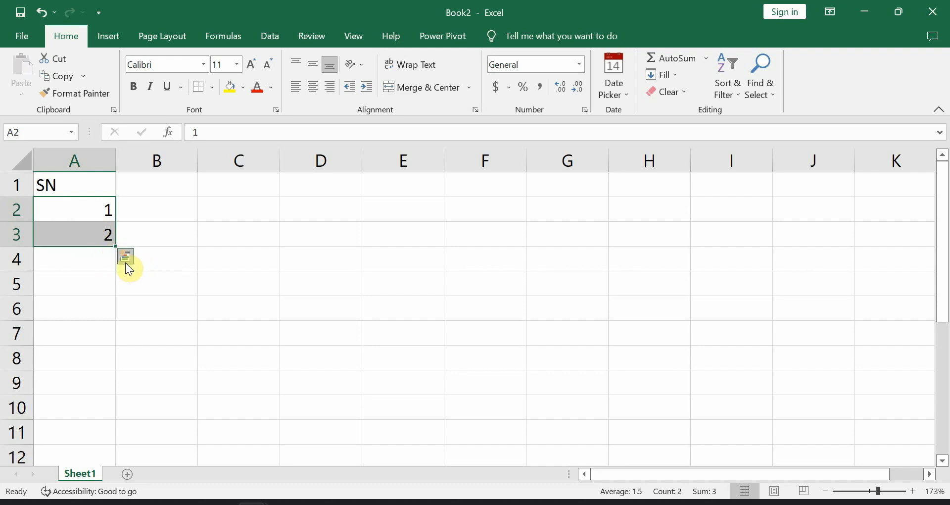
{"action": "left_click_drag", "start_coordinate": [116, 250], "coordinate": [120, 453]}
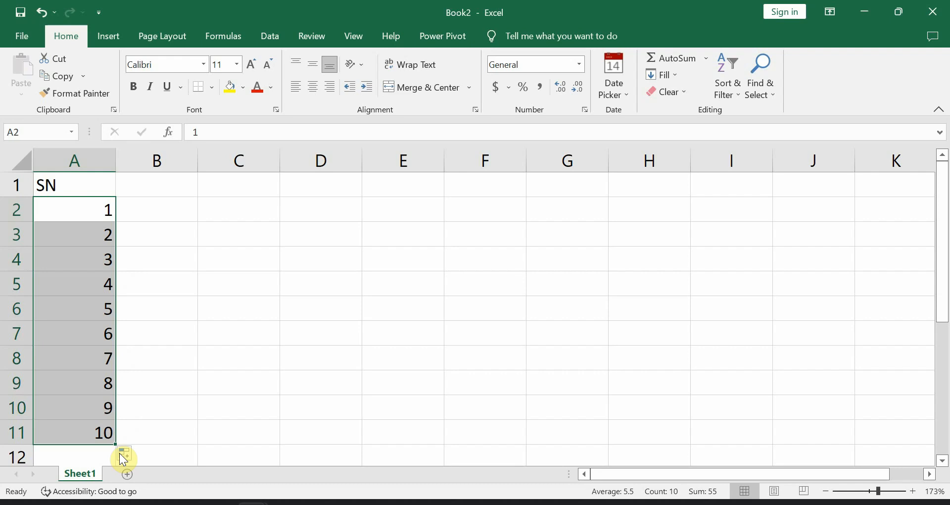
- Enter 1 in B2 and copy it down column B to B11
{"action": "left_click", "coordinate": [151, 218]}
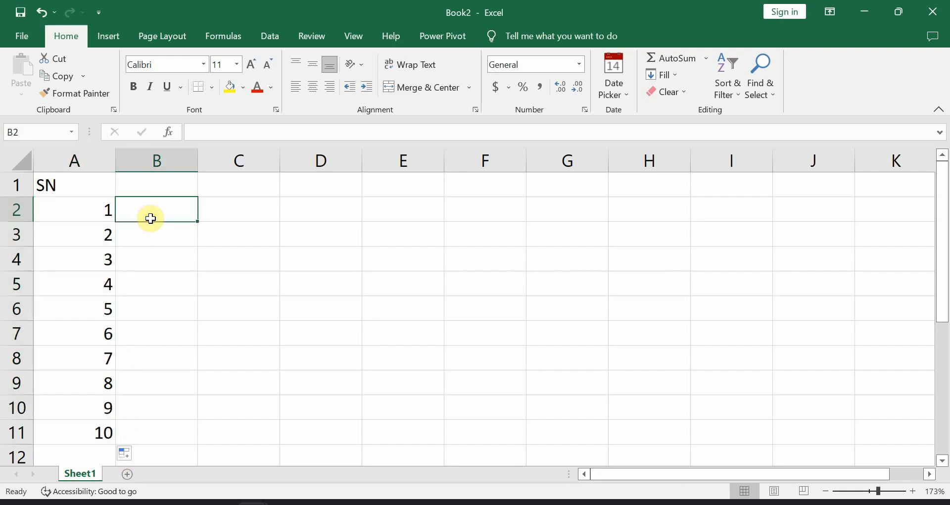
{"action": "type", "text": "1"}
{"action": "key", "text": "Return"}
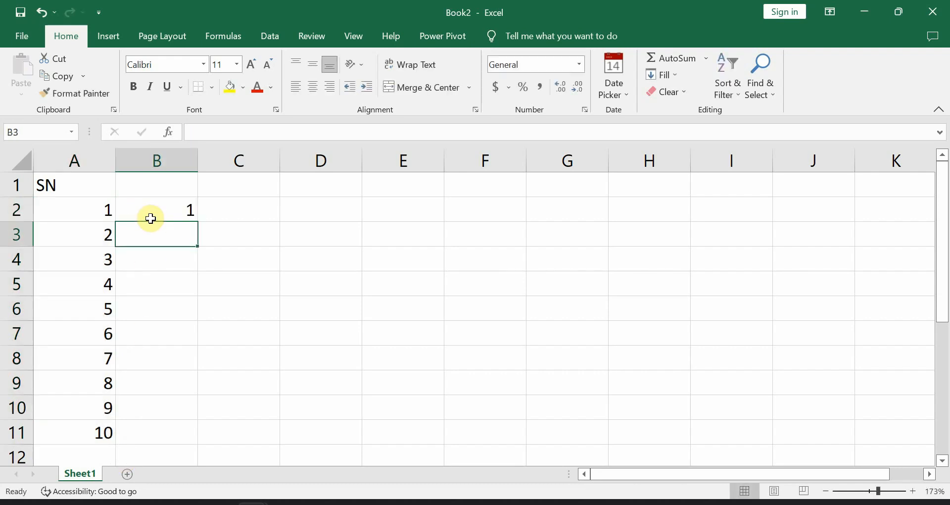
{"action": "left_click", "coordinate": [174, 212]}
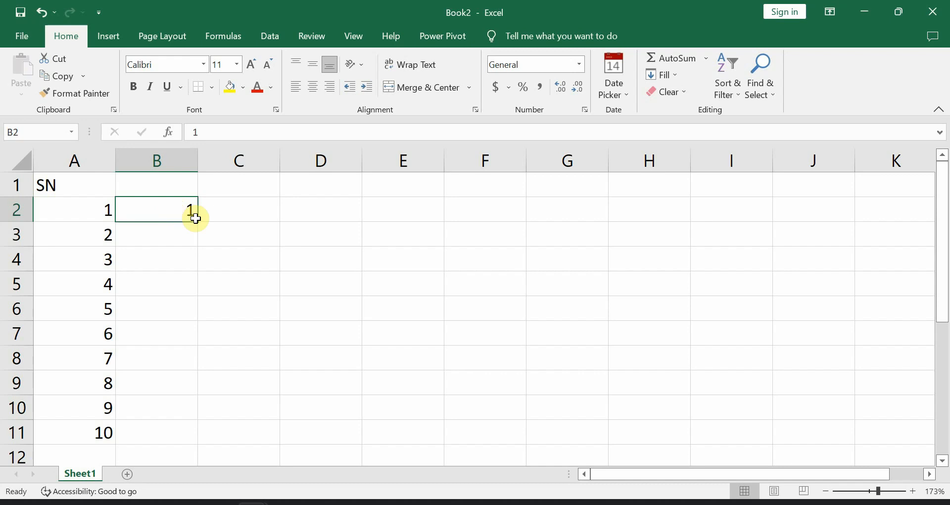
{"action": "left_click_drag", "start_coordinate": [198, 221], "coordinate": [185, 448]}
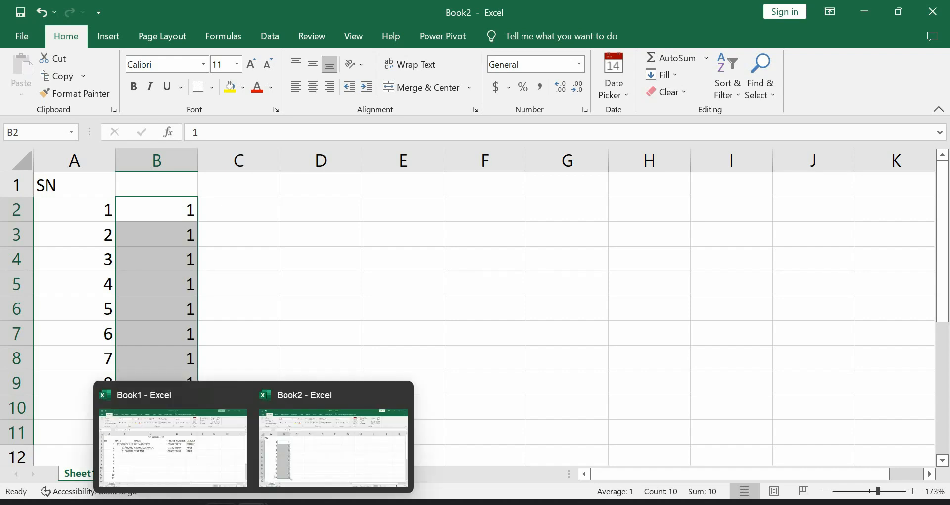
{"action": "mouse_move", "coordinate": [221, 503]}
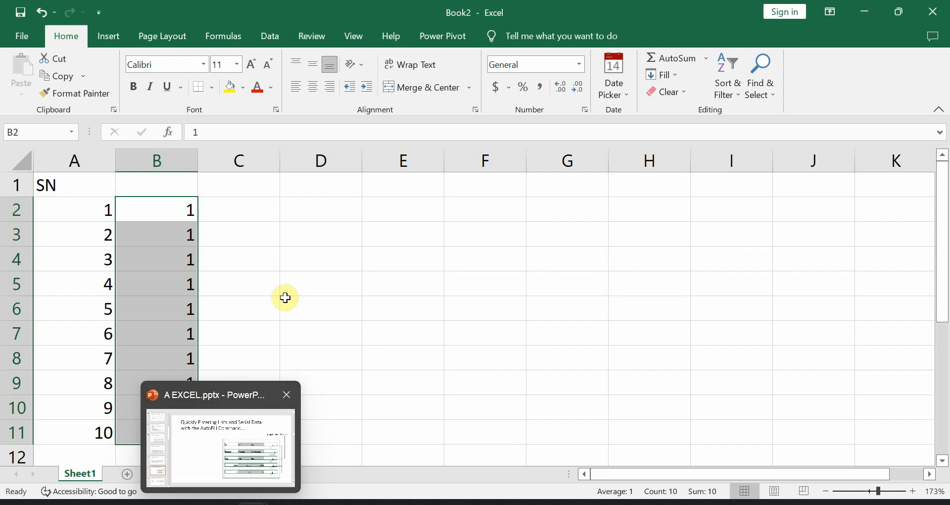
{"action": "left_click", "coordinate": [245, 211]}
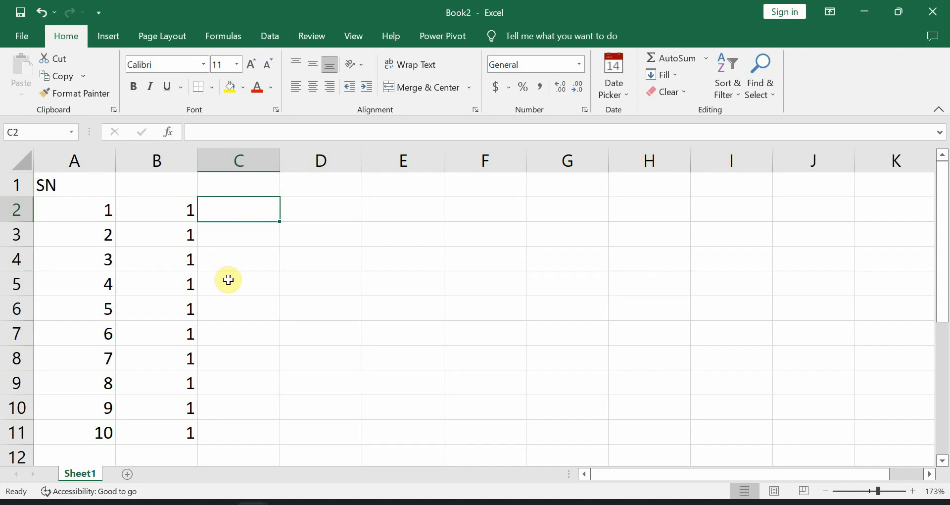
- Type MONDAY in C2 and fill weekdays down to TUESDAY in C10
{"action": "type", "text": "MONDAY"}
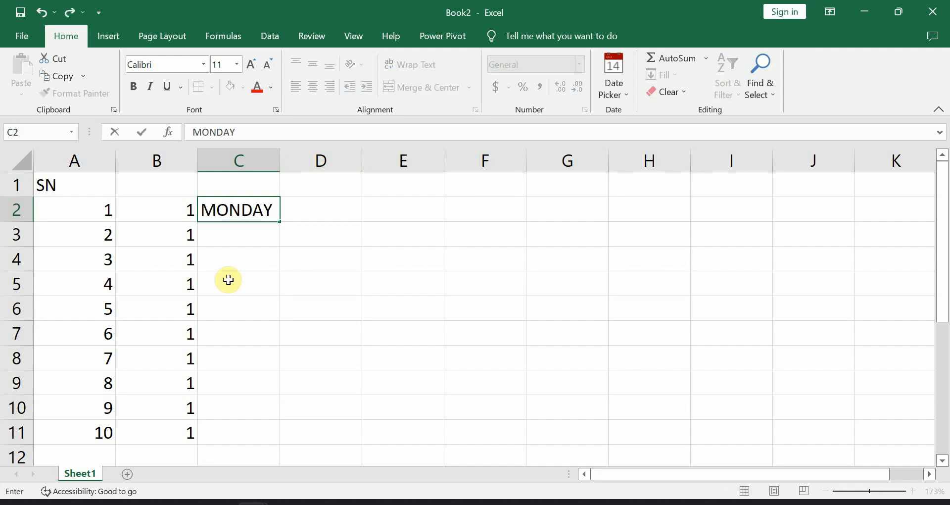
{"action": "key", "text": "Return"}
{"action": "left_click", "coordinate": [244, 213]}
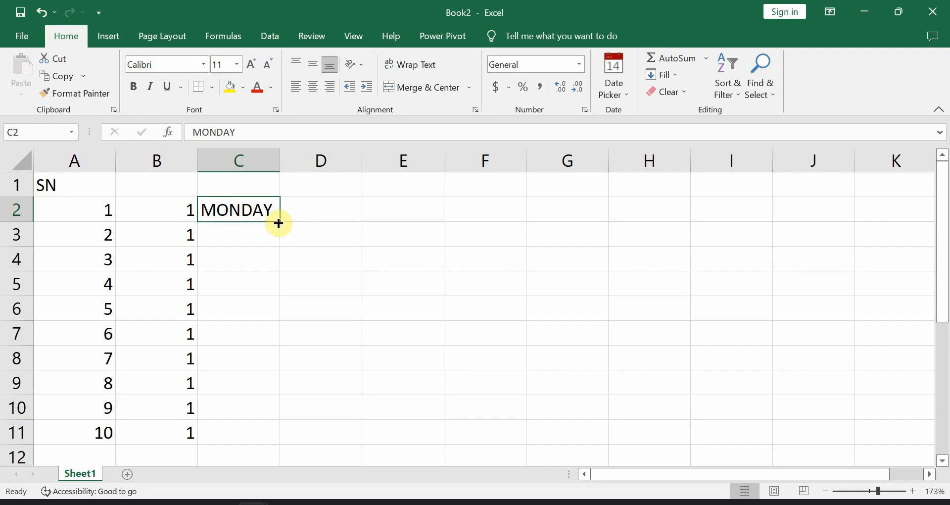
{"action": "left_click_drag", "start_coordinate": [279, 223], "coordinate": [271, 250]}
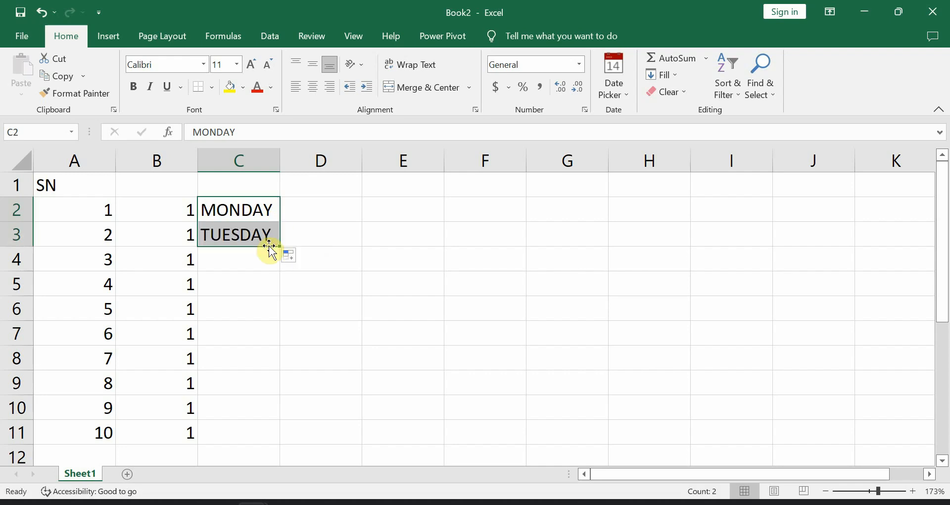
{"action": "left_click_drag", "start_coordinate": [280, 246], "coordinate": [282, 422]}
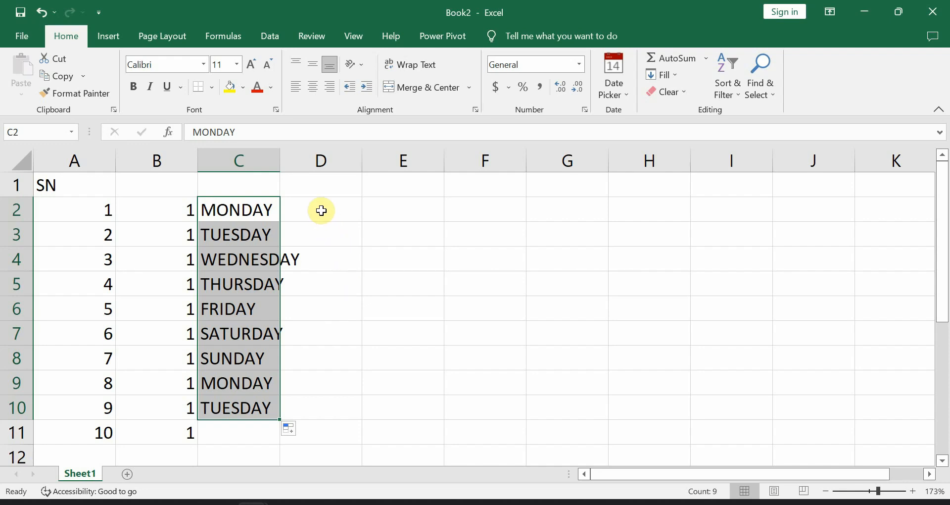
- Type MONDAY in D10 and fill weekdays upward to SUNDAY in D2
{"action": "left_click", "coordinate": [329, 409]}
{"action": "type", "text": "MONDAY"}
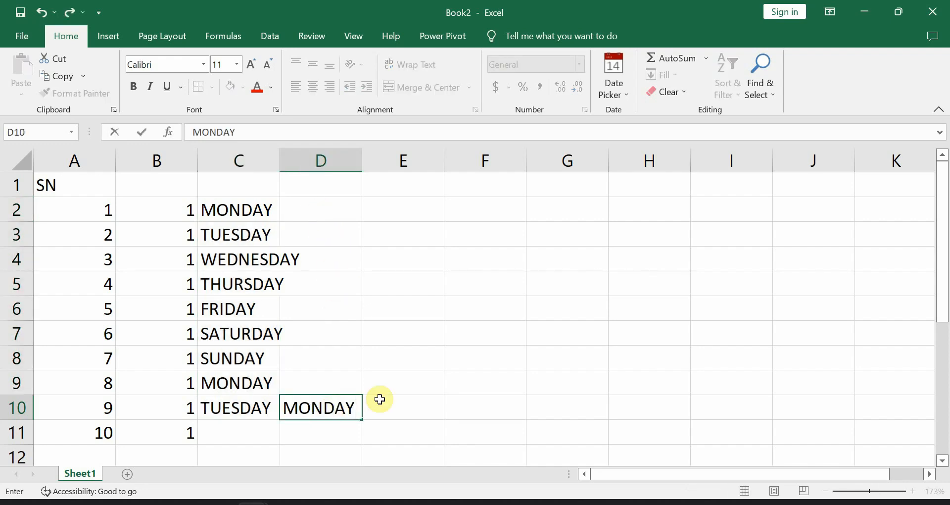
{"action": "left_click", "coordinate": [422, 400]}
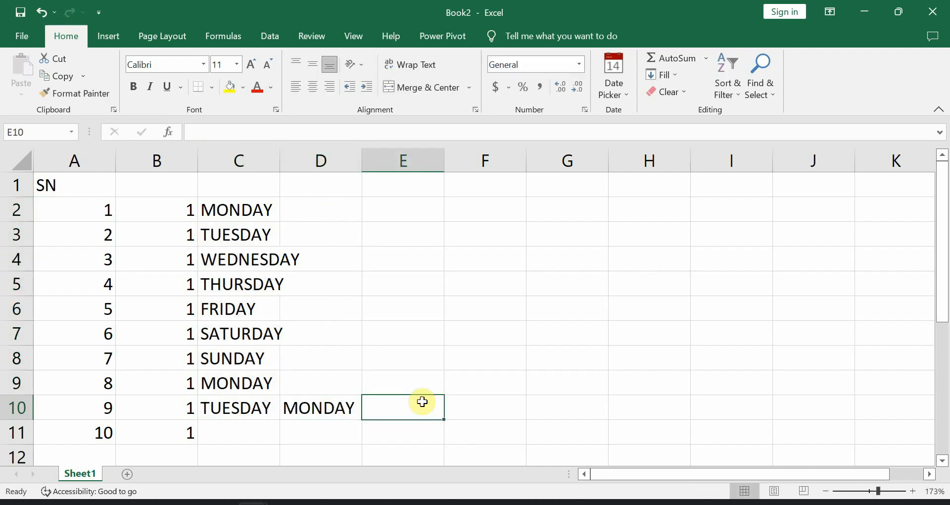
{"action": "left_click", "coordinate": [336, 404]}
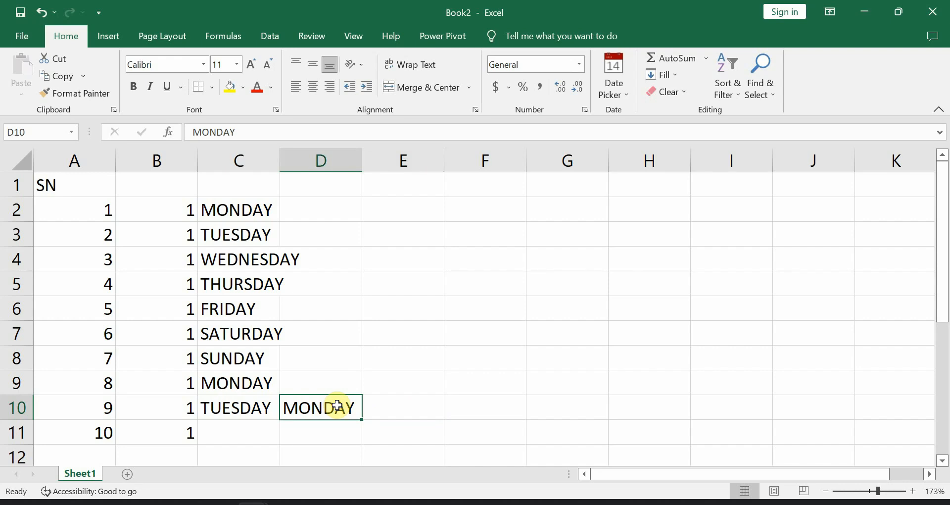
{"action": "left_click_drag", "start_coordinate": [362, 419], "coordinate": [358, 193]}
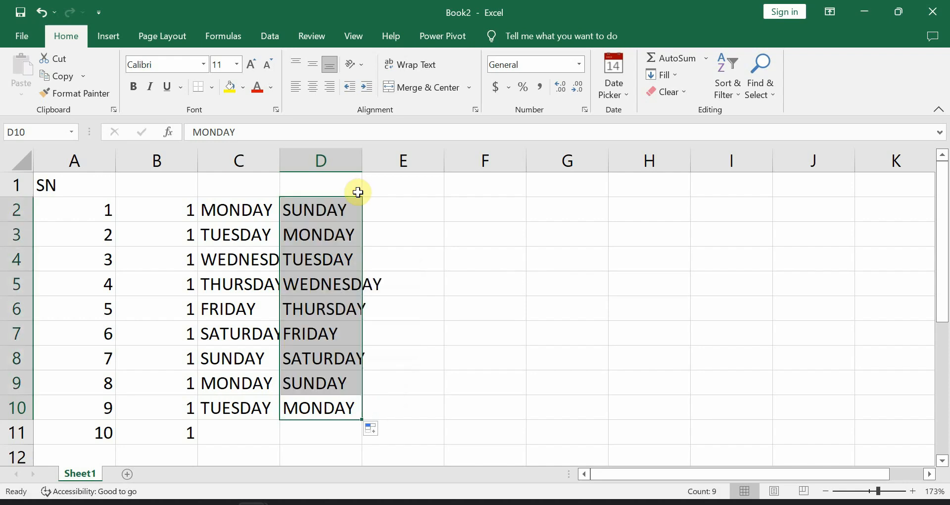
{"action": "left_click", "coordinate": [318, 412]}
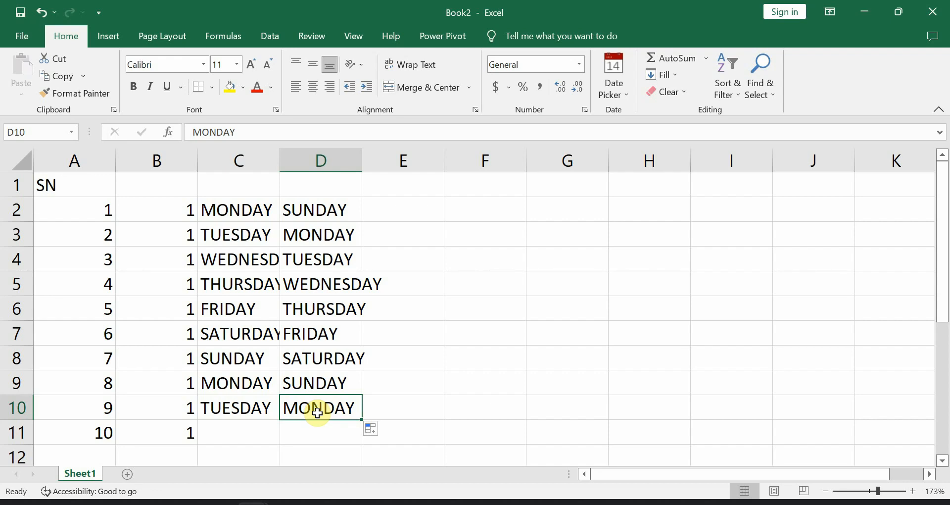
- Enter 2 in F2 and 1 in F3, then fill the countdown to -7 in F11
{"action": "left_click", "coordinate": [479, 209]}
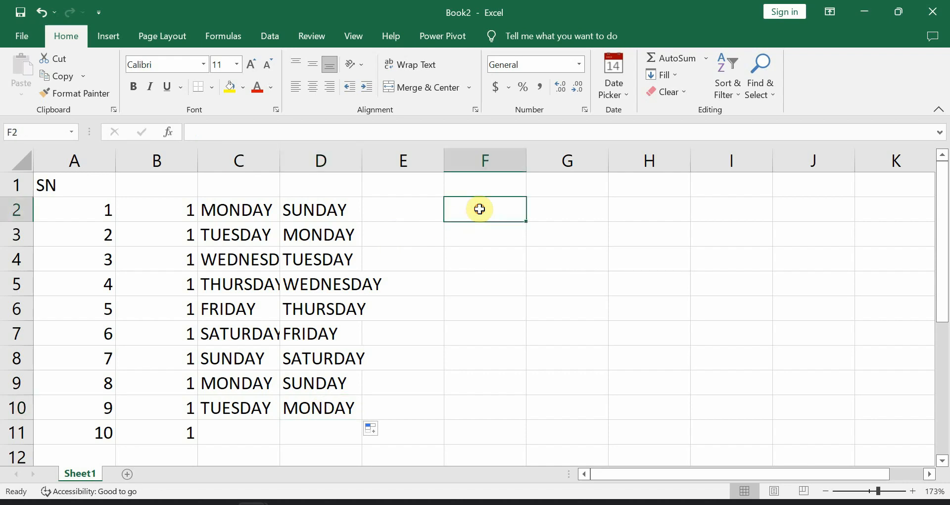
{"action": "type", "text": "2"}
{"action": "key", "text": "Return"}
{"action": "type", "text": "1"}
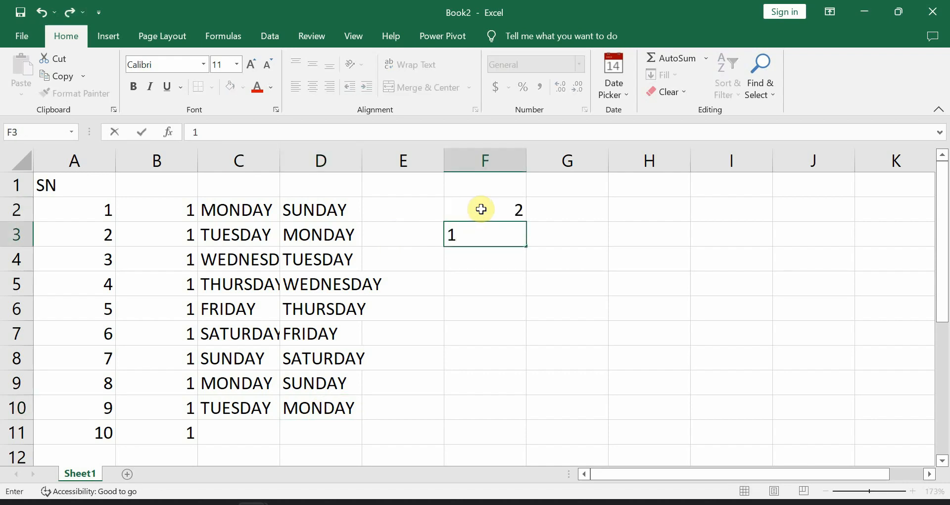
{"action": "left_click", "coordinate": [586, 227]}
{"action": "left_click_drag", "start_coordinate": [513, 206], "coordinate": [505, 235]}
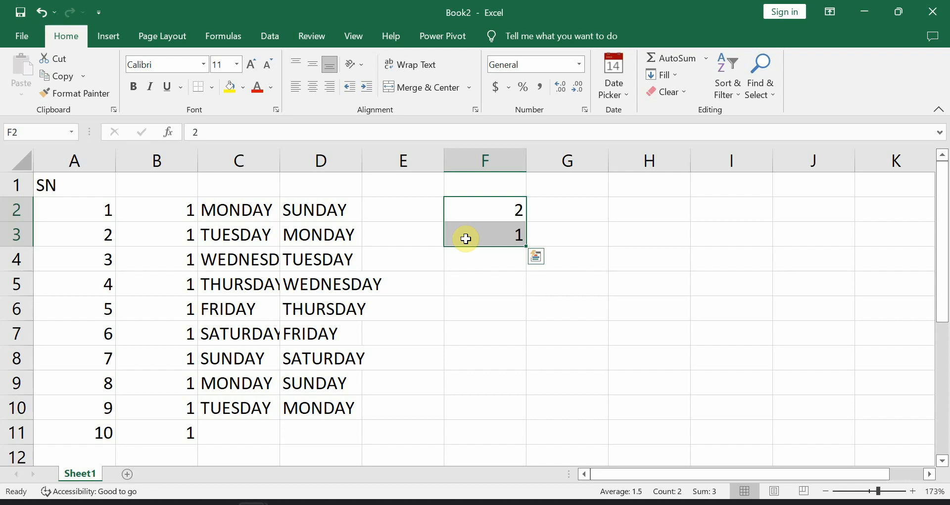
{"action": "left_click_drag", "start_coordinate": [527, 247], "coordinate": [517, 433]}
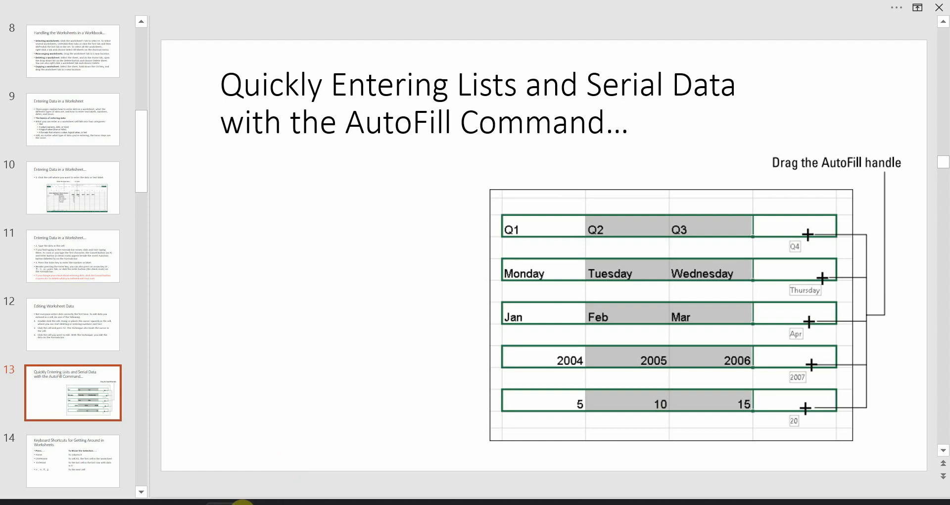
- Bring Book2 back to the front and select cell G2
{"action": "mouse_move", "coordinate": [243, 501]}
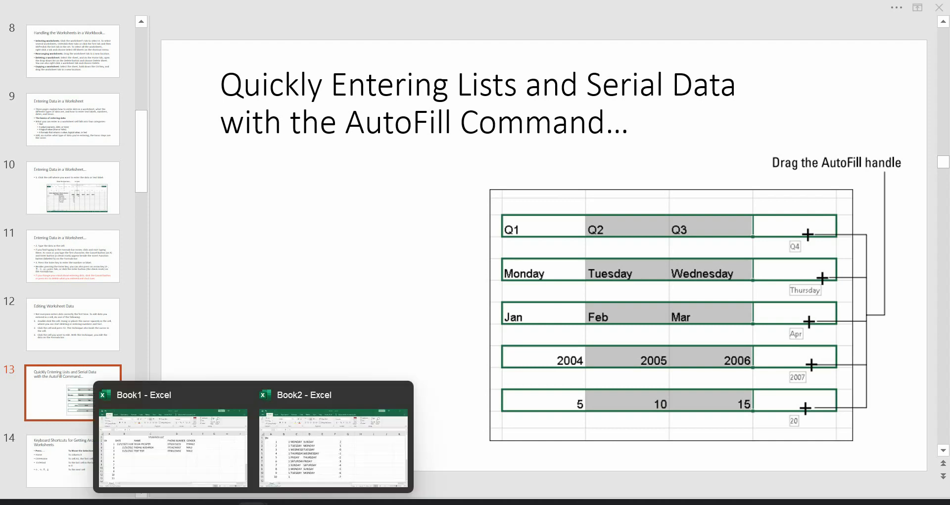
{"action": "left_click", "coordinate": [346, 435]}
{"action": "left_click", "coordinate": [573, 222]}
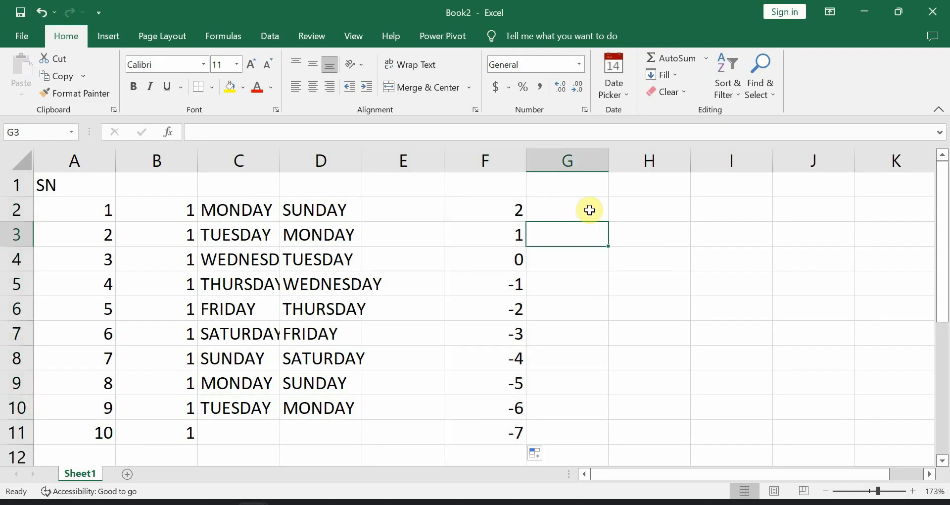
{"action": "left_click", "coordinate": [585, 210]}
- Type JAN in G2 and auto-fill the months through AUG in G9
{"action": "type", "text": "JAN"}
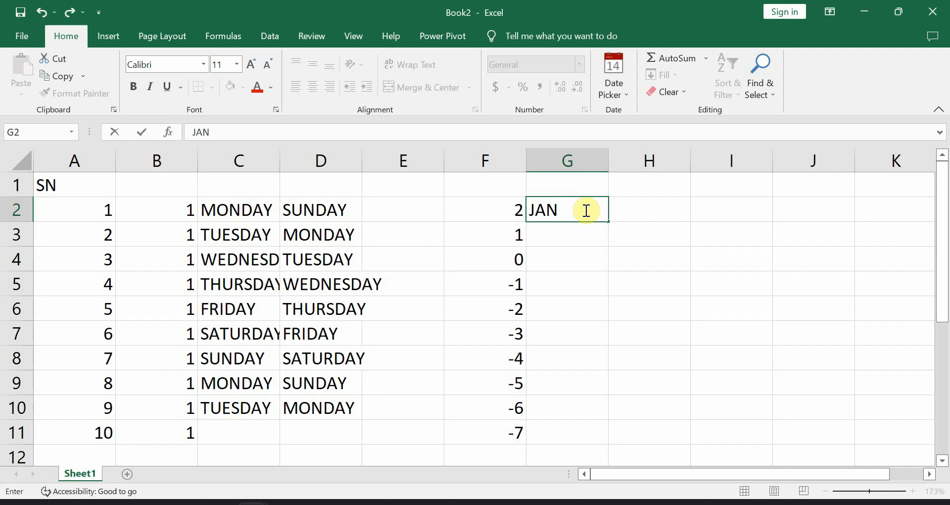
{"action": "key", "text": "Tab"}
{"action": "left_click", "coordinate": [587, 215]}
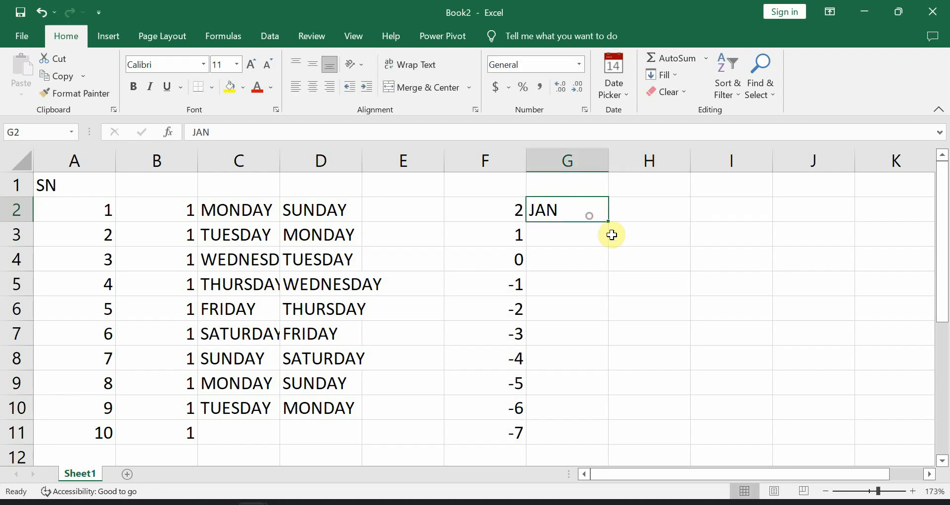
{"action": "left_click_drag", "start_coordinate": [607, 221], "coordinate": [591, 396]}
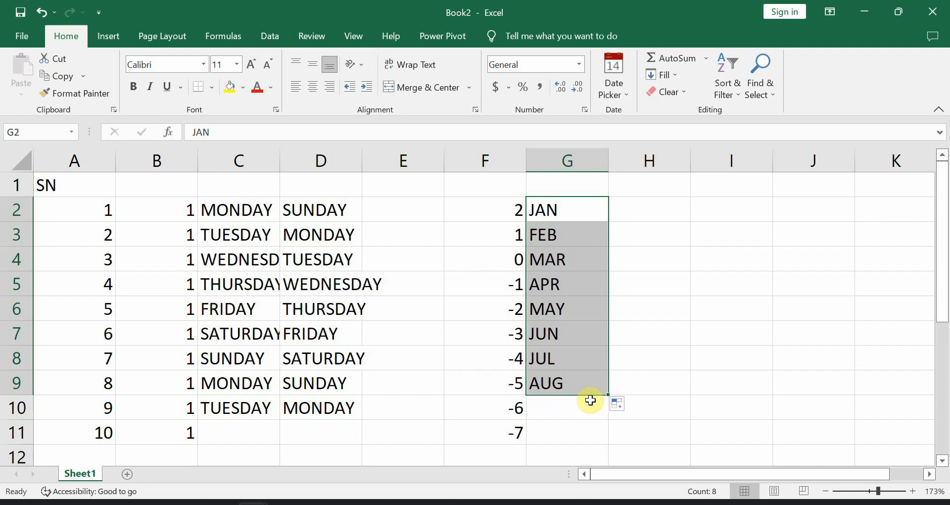
{"action": "left_click", "coordinate": [656, 214]}
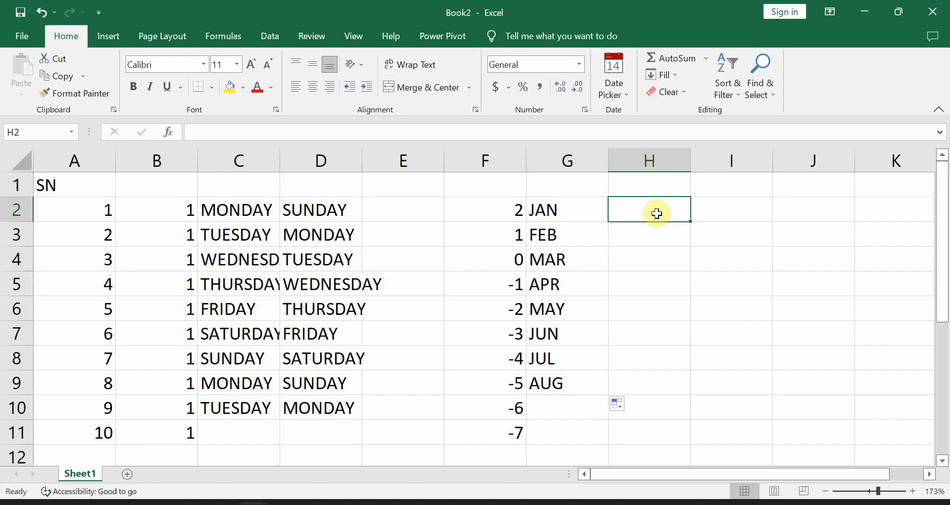
- Enter JAN in H2 and MAR in H3, then fill every other month down to H8
{"action": "type", "text": "JAN"}
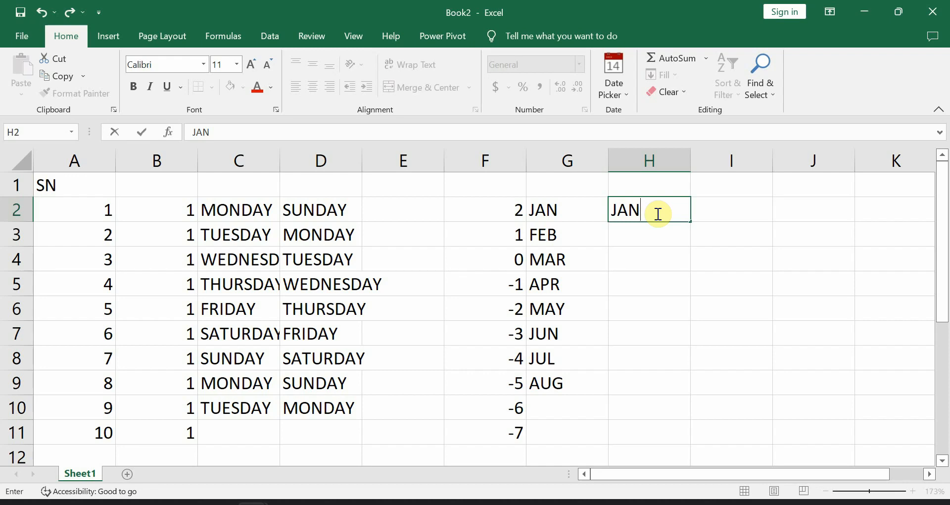
{"action": "key", "text": "Return"}
{"action": "type", "text": "MAR"}
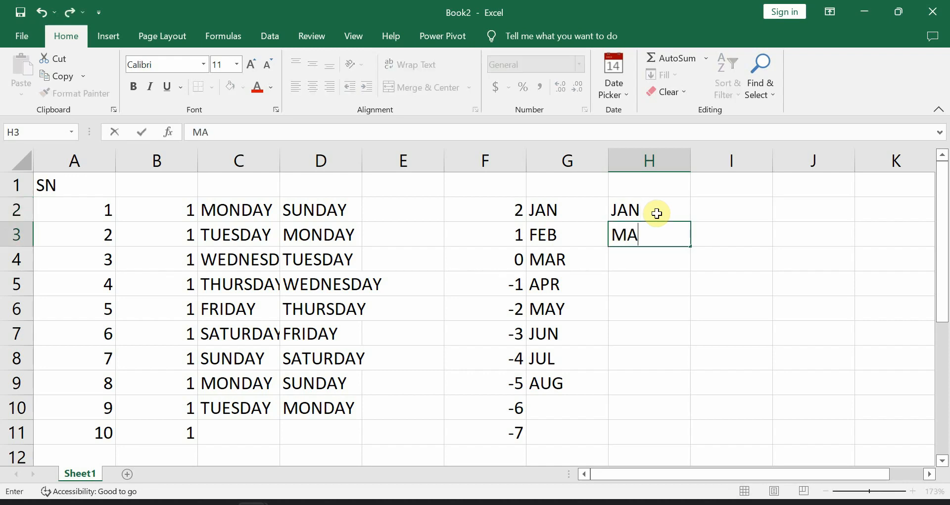
{"action": "left_click", "coordinate": [697, 208]}
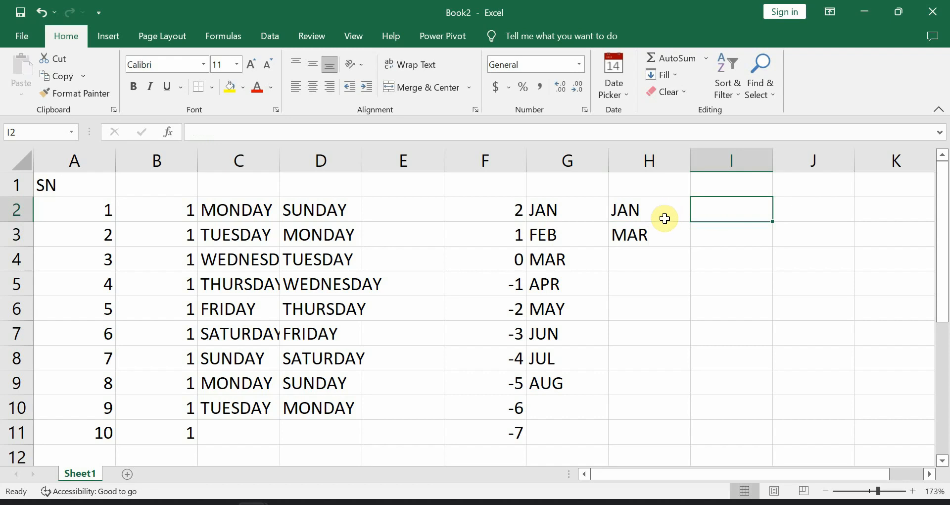
{"action": "left_click_drag", "start_coordinate": [662, 211], "coordinate": [687, 370]}
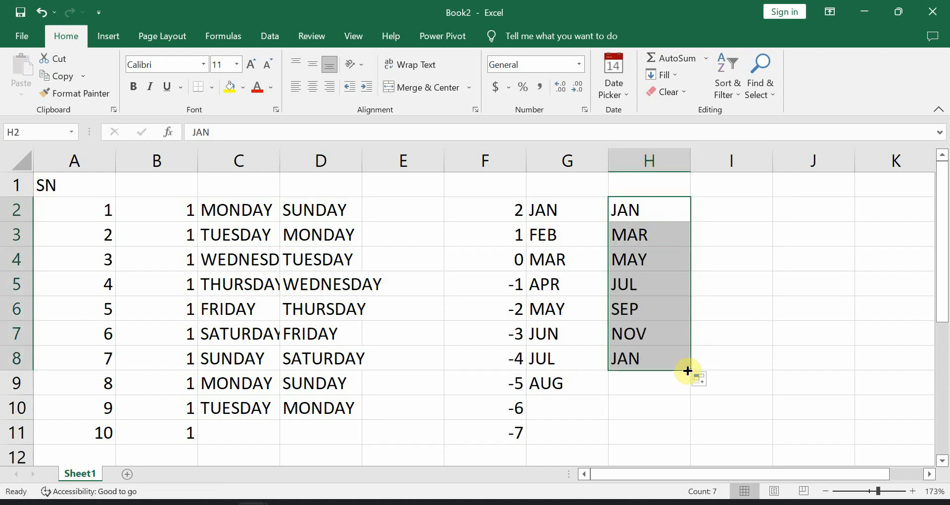
{"action": "left_click", "coordinate": [652, 252]}
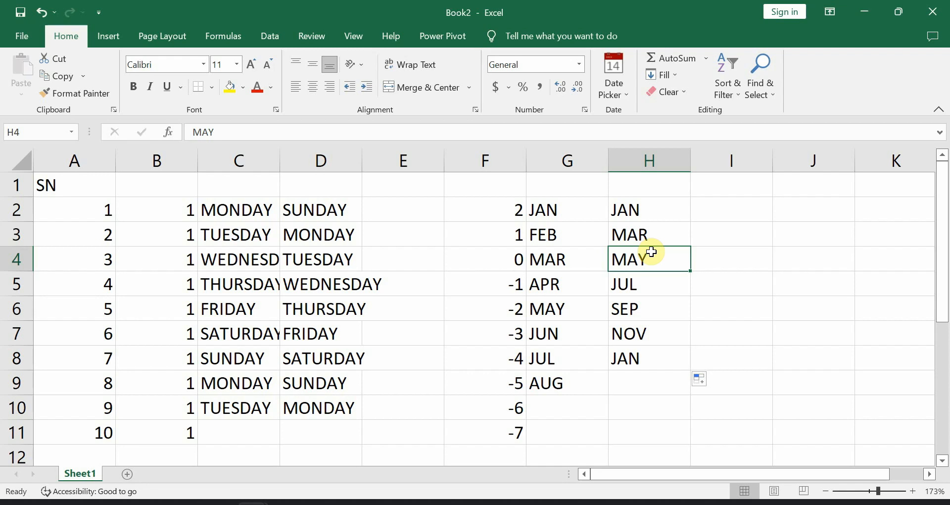
- Switch to PowerPoint slide 14, 'Keyboard Shortcuts for Getting Around in Worksheets'
{"action": "left_click", "coordinate": [651, 212]}
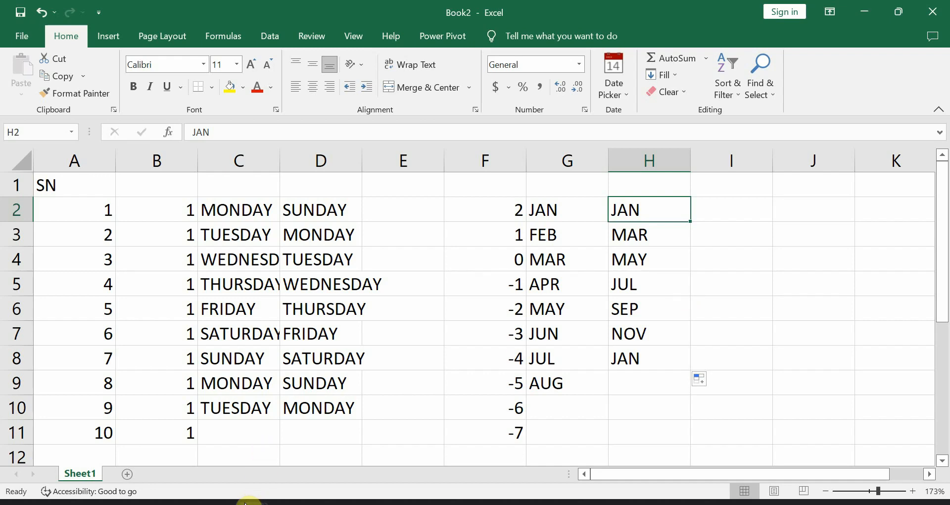
{"action": "left_click", "coordinate": [221, 504]}
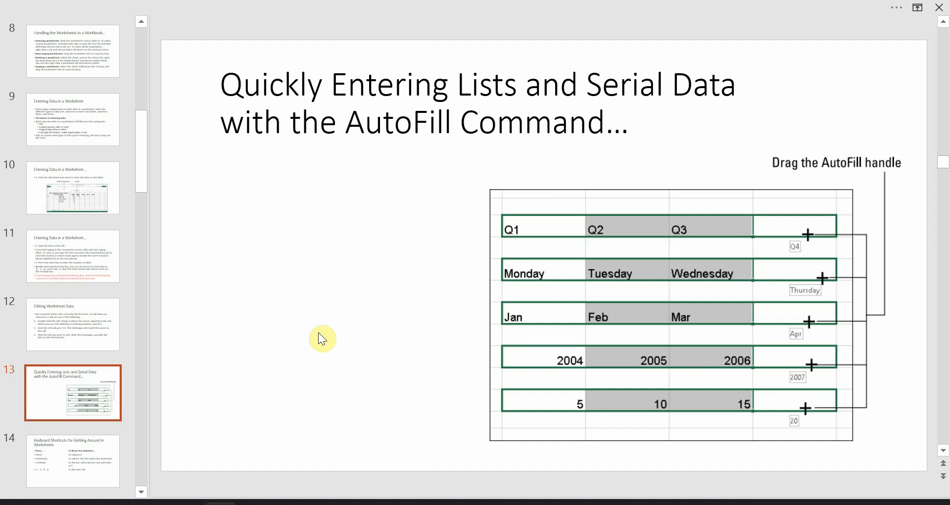
{"action": "key", "text": "Page_Down"}
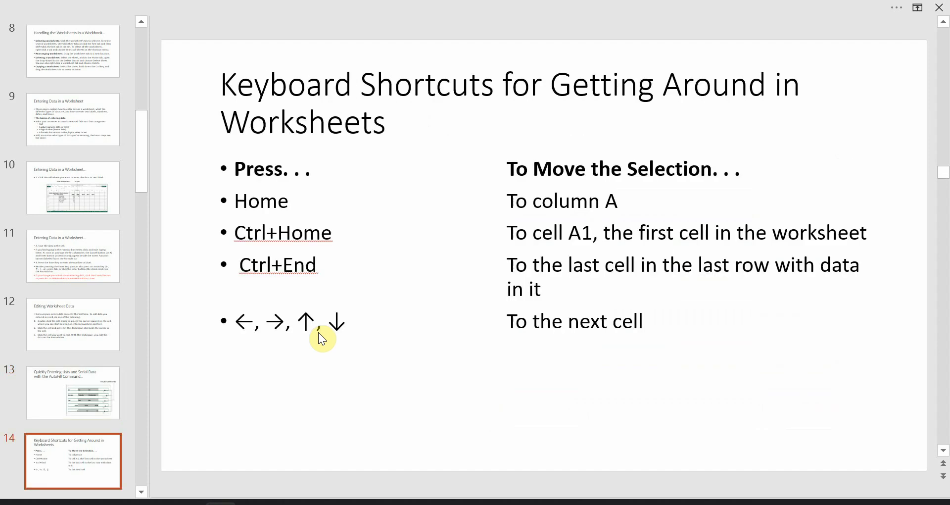